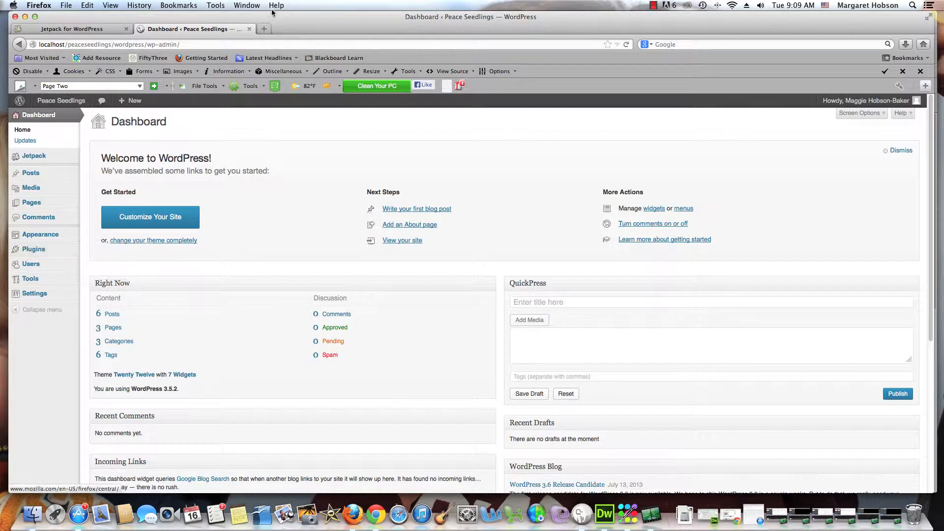
Step: Open the Jetpack for WordPress site and review its full list of plugin features
left_click(67, 32)
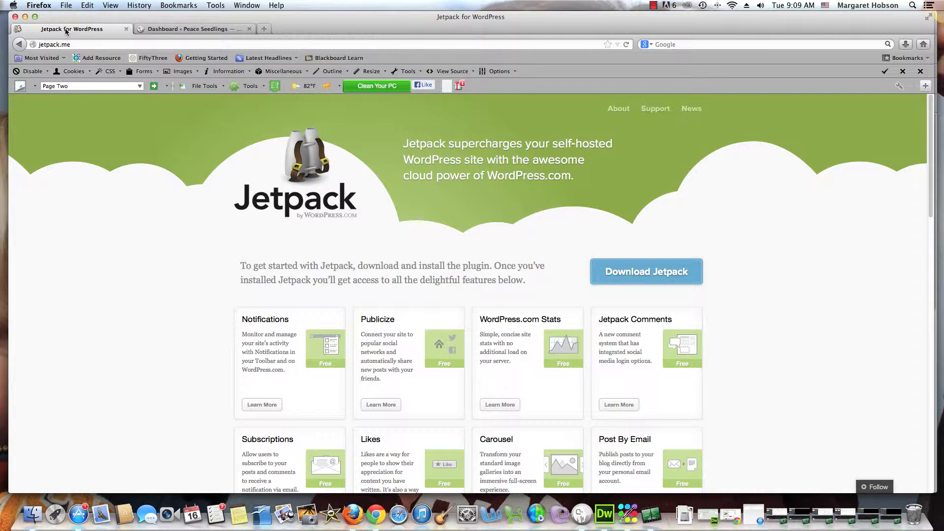
key("Down")
key("Down")
key("Down")
key("Down")
key("Down")
key("Down")
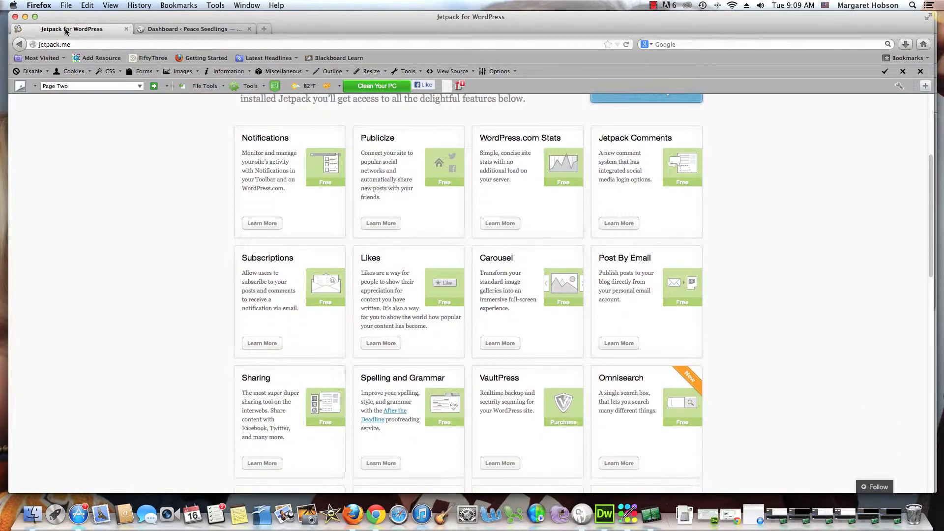
key("Down")
key("Down")
key("Down")
key("Down")
key("Down")
key("Down")
key("Down")
key("Down")
key("Down")
key("Down")
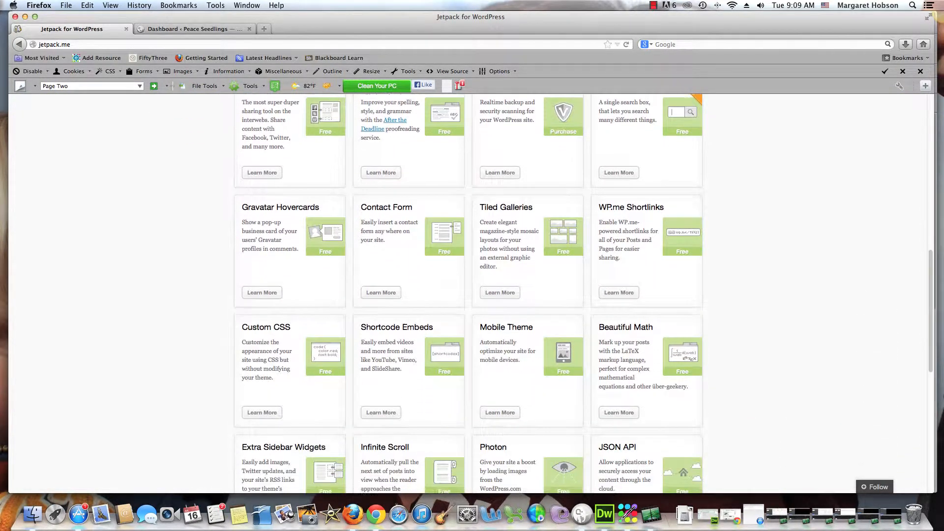
key("Down")
key("Down")
key("Down")
key("Down")
key("Down")
key("Down")
key("Down")
key("Down")
key("Down")
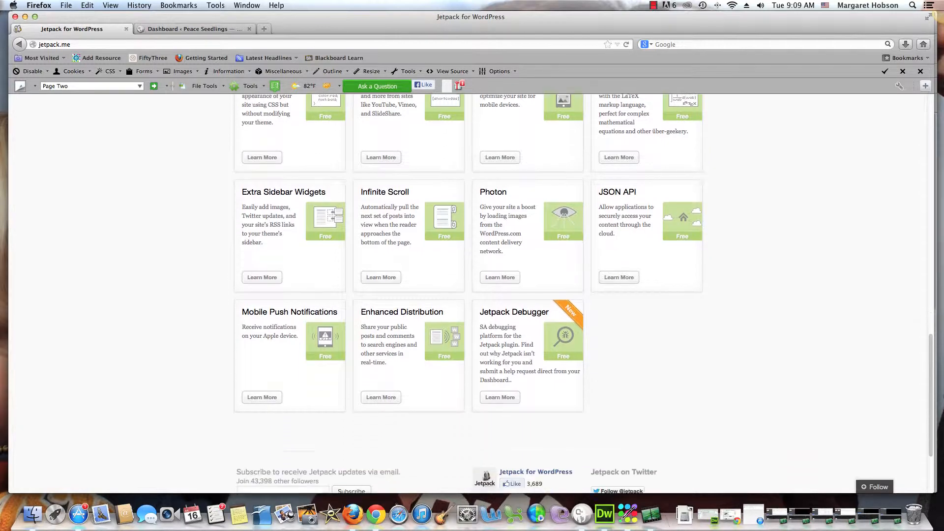
key("Down")
key("Down")
key("Down")
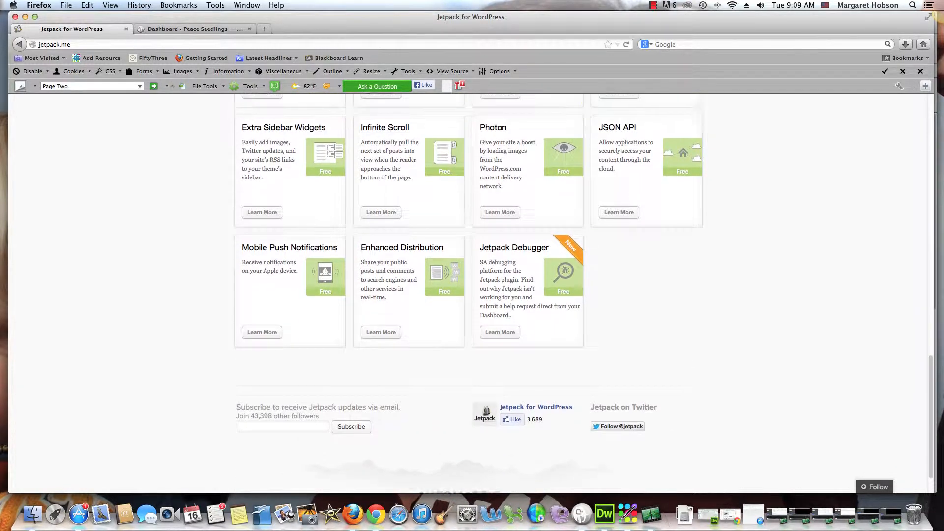
key("Up")
key("Up")
key("Up")
key("Up")
key("Up")
key("Up")
key("Up")
key("Up")
key("Up")
key("Up")
key("Up")
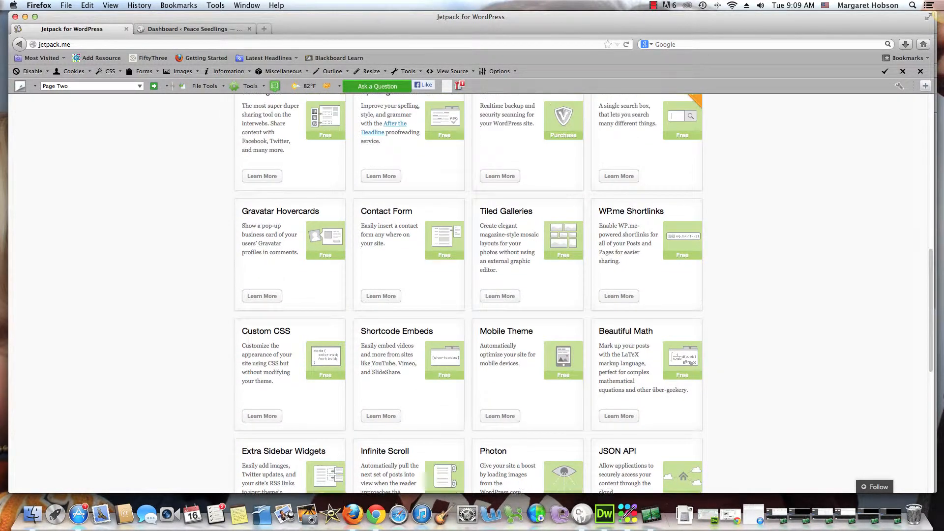
key("Up")
key("Up")
key("Up")
key("Up")
key("Up")
key("Up")
key("Up")
key("Up")
key("Up")
key("Up")
key("Up")
key("Up")
key("Up")
key("Up")
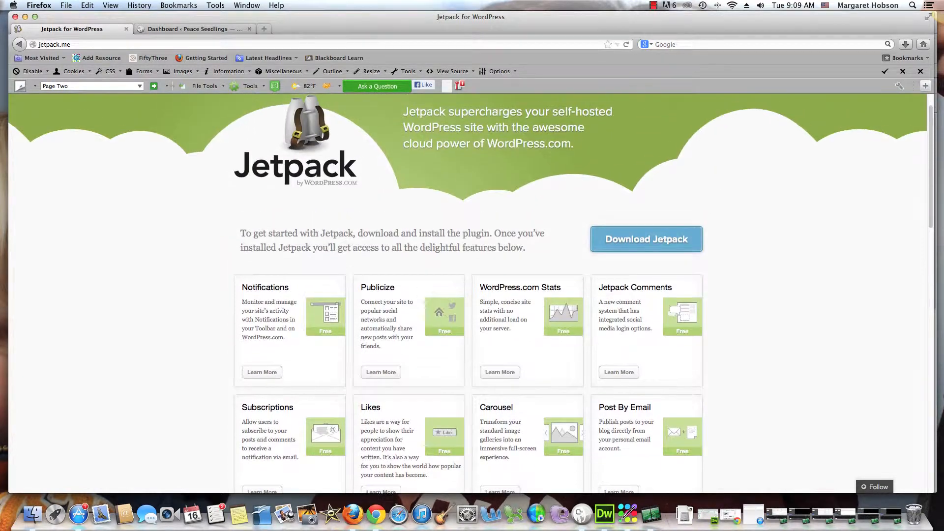
key("Up")
key("Down")
key("Down")
key("Down")
key("Down")
key("Down")
key("Down")
key("Down")
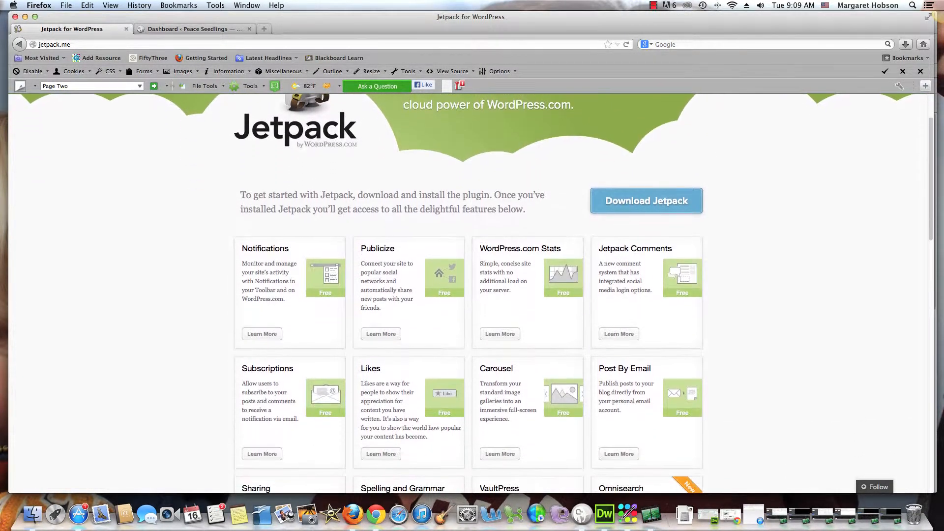
key("Down")
key("Down")
key("Down")
key("Down")
key("Down")
key("Down")
key("Down")
key("Down")
key("Down")
key("Down")
key("Down")
key("Down")
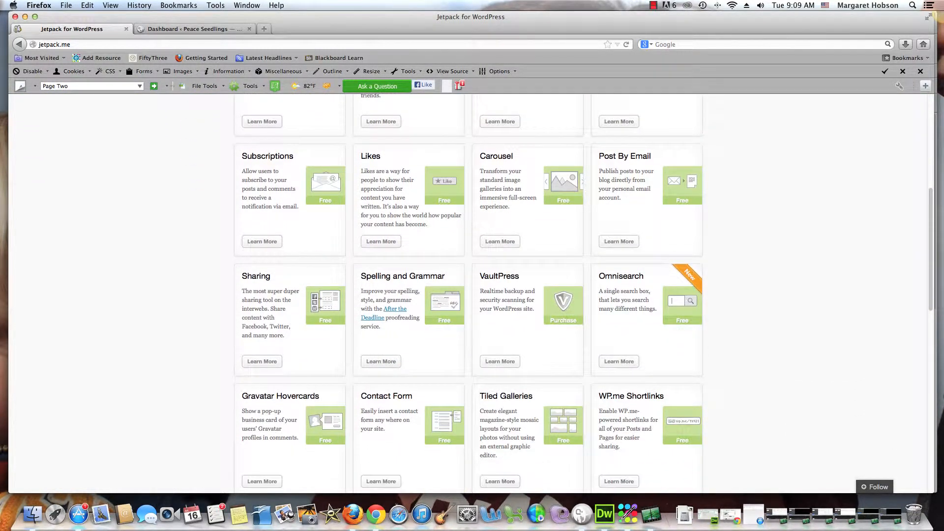
key("Down")
key("Down")
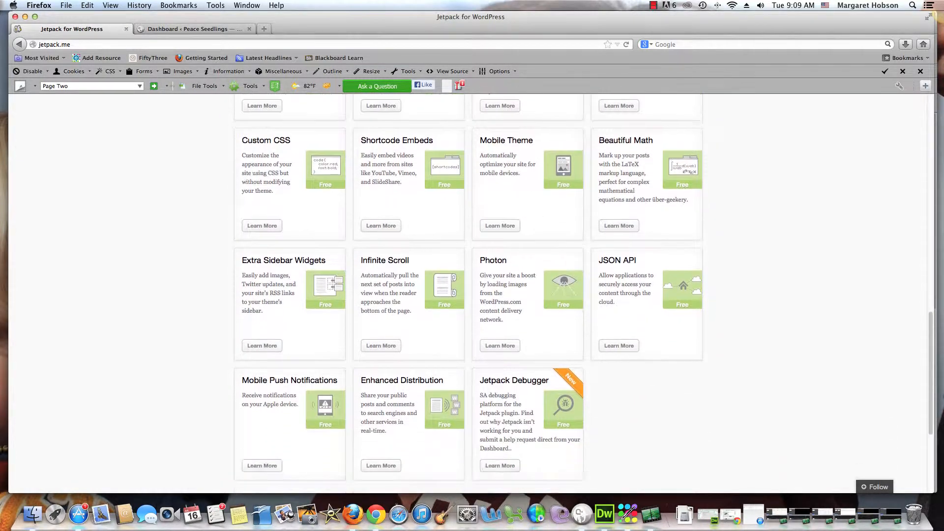
key("Up")
key("Up")
key("Up")
key("Up")
key("Up")
key("Up")
key("Up")
key("Up")
key("Up")
key("Up")
key("Up")
key("Up")
key("Up")
key("Up")
key("Up")
key("Up")
key("Up")
key("Up")
key("Up")
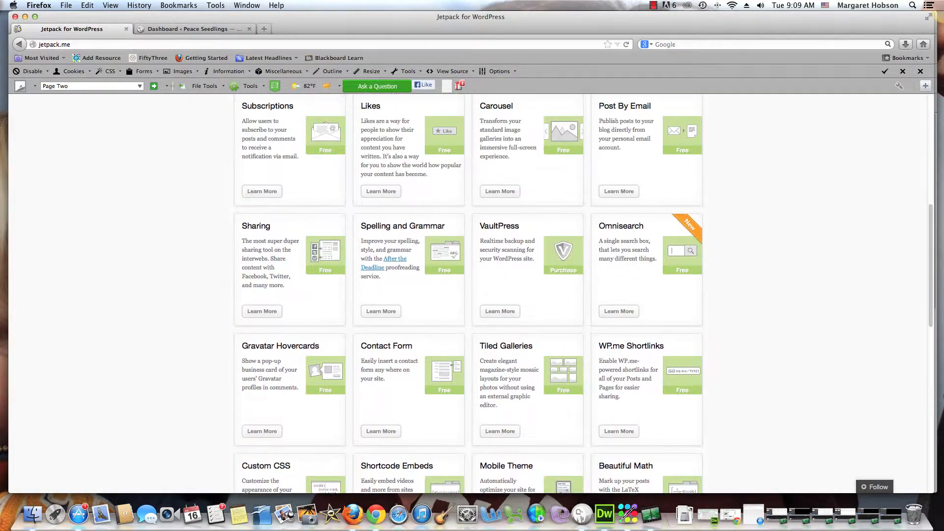
Step: Return to the Peace Seedlings dashboard and deactivate the Jetpack by WordPress.com plugin among the installed plugins
left_click(167, 28)
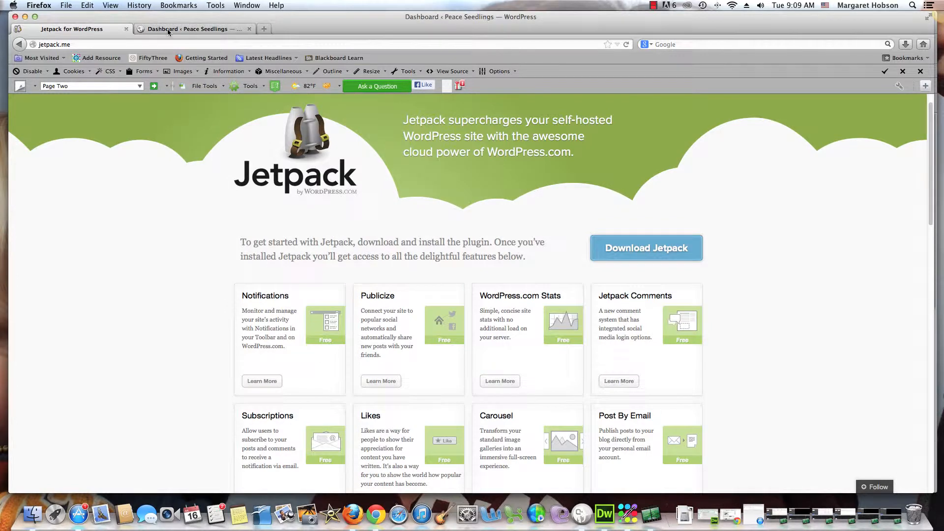
mouse_move(34, 251)
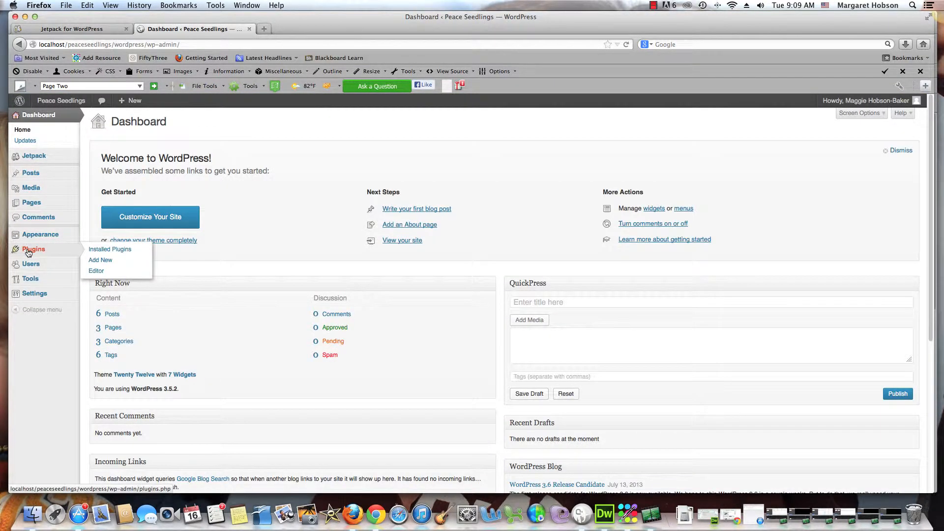
left_click(101, 249)
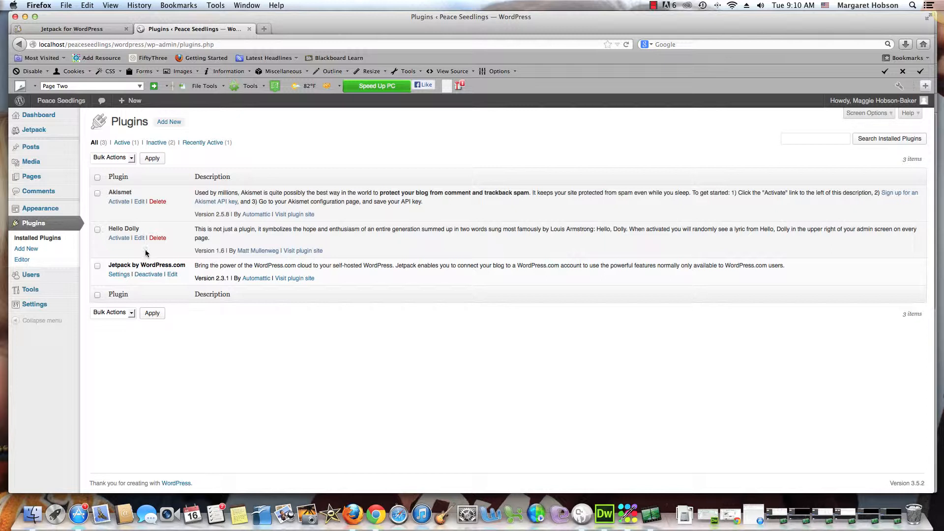
left_click(151, 278)
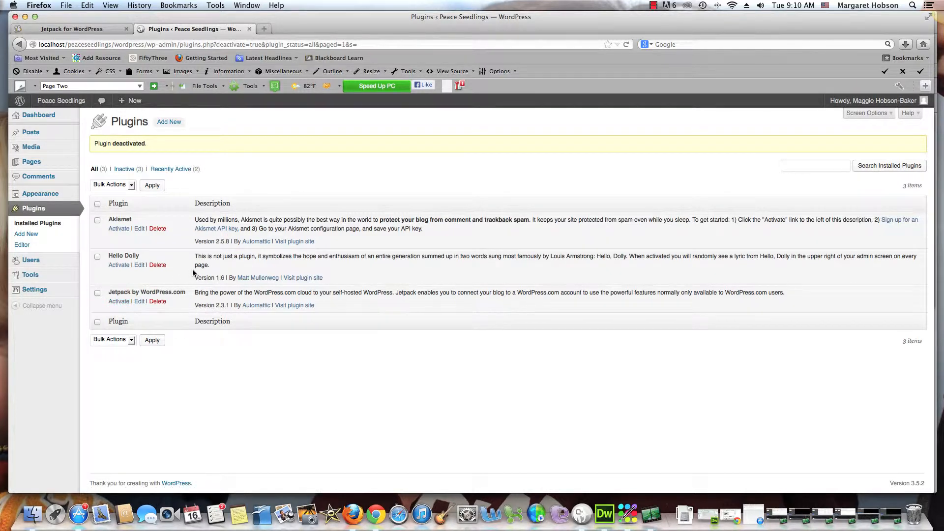
Step: Activate the Hello Dolly plugin and check its lyric display on the Pages and Posts screens
left_click(119, 266)
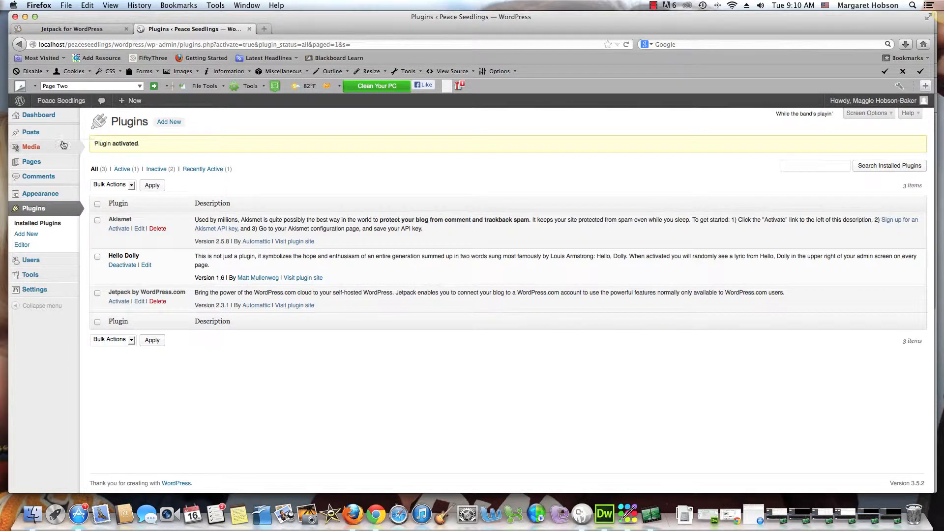
left_click(30, 162)
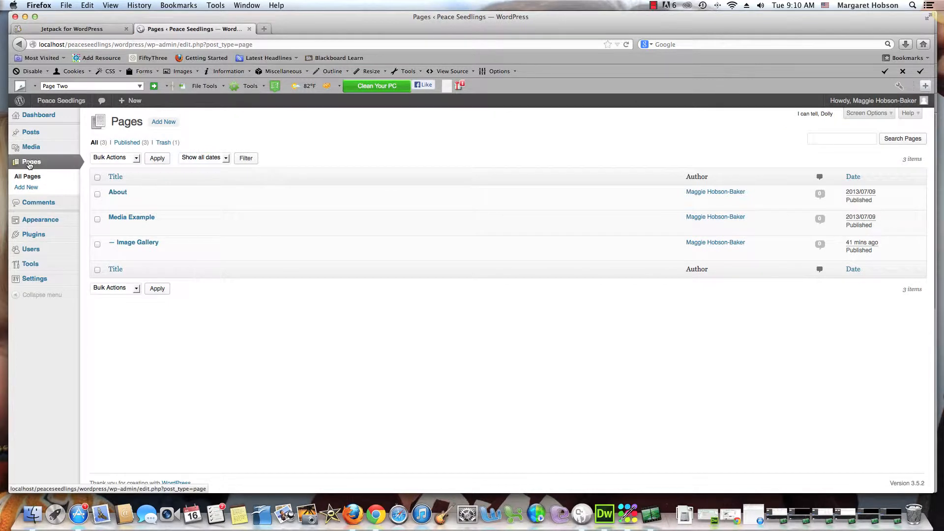
left_click(30, 133)
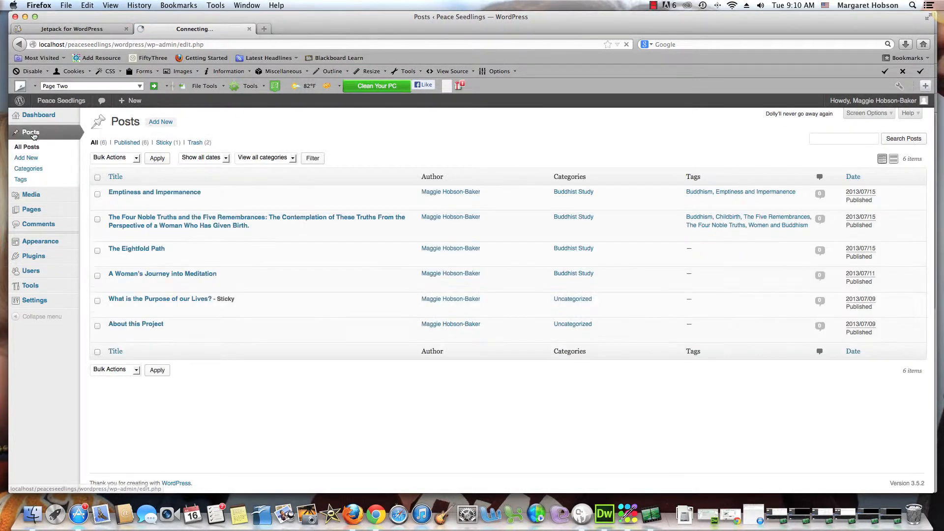
Step: Search for new plugins to install using the keyword "form"
left_click(26, 258)
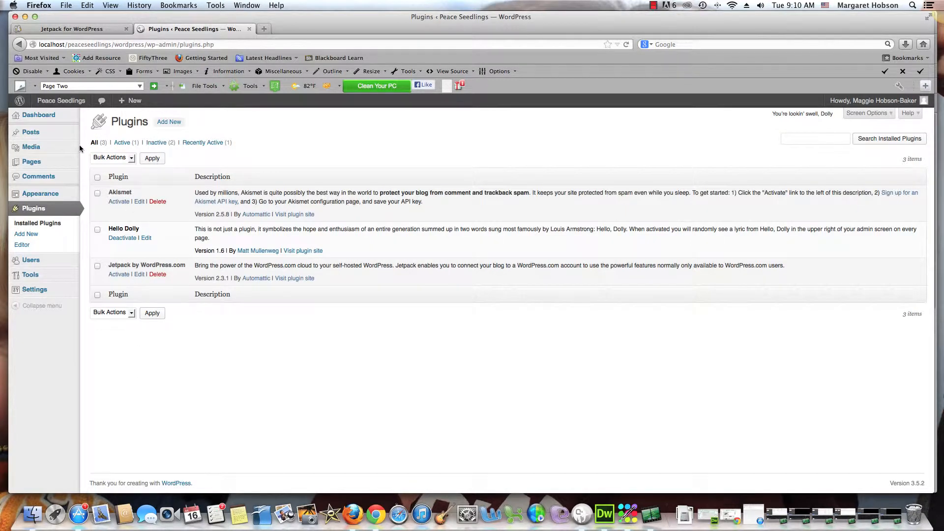
left_click(170, 122)
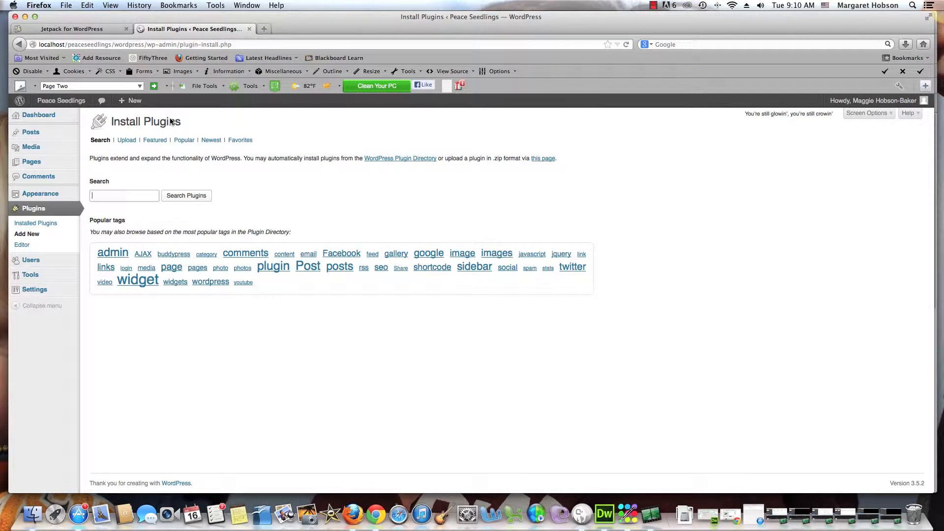
type("form")
left_click(191, 197)
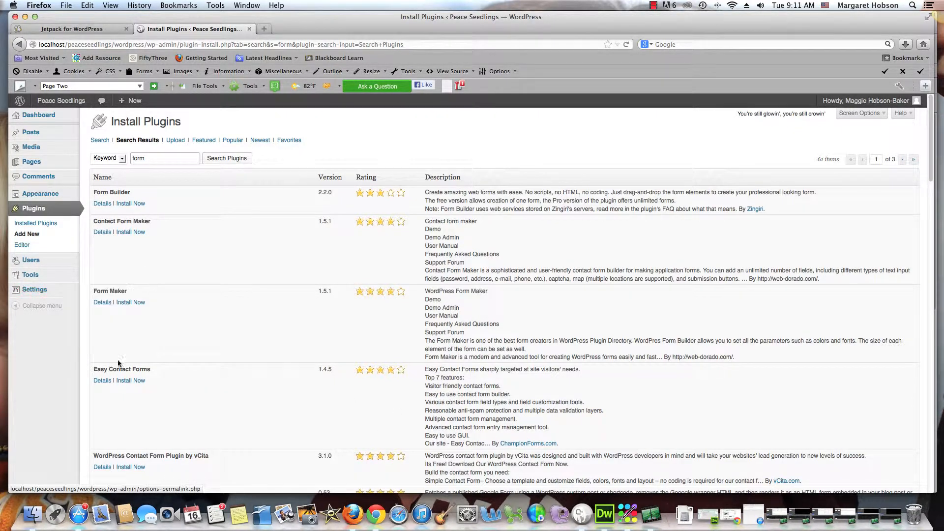
Step: Install the Easy Contact Forms plugin and activate it
left_click(125, 377)
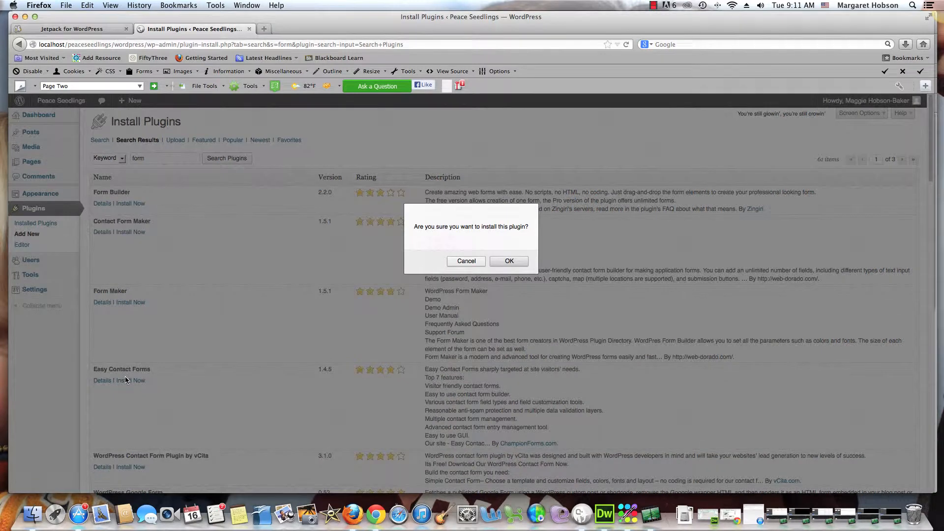
left_click(508, 262)
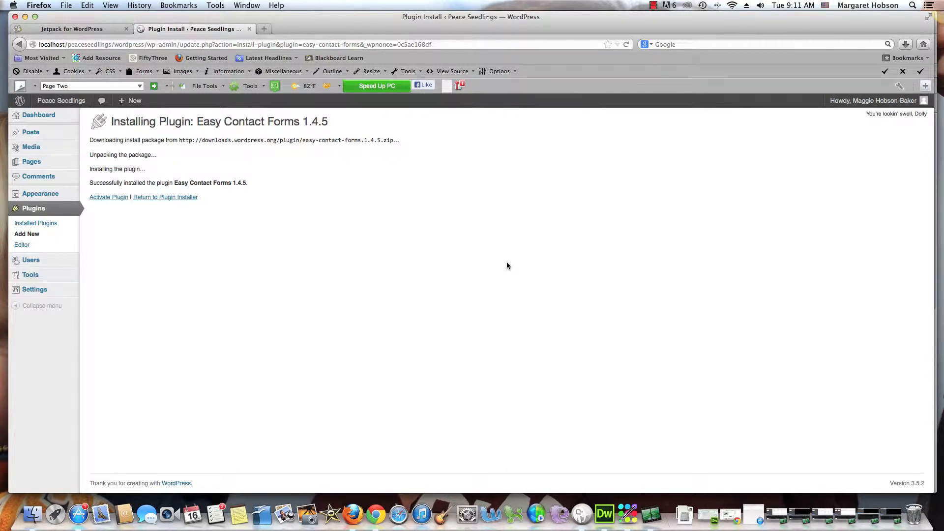
left_click(103, 198)
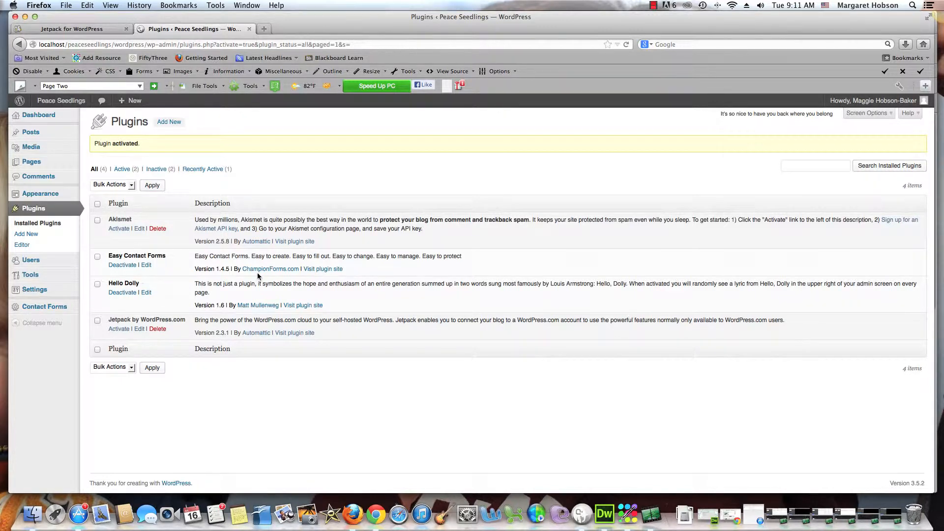
Step: Start a new blank page from the pages list
left_click(31, 163)
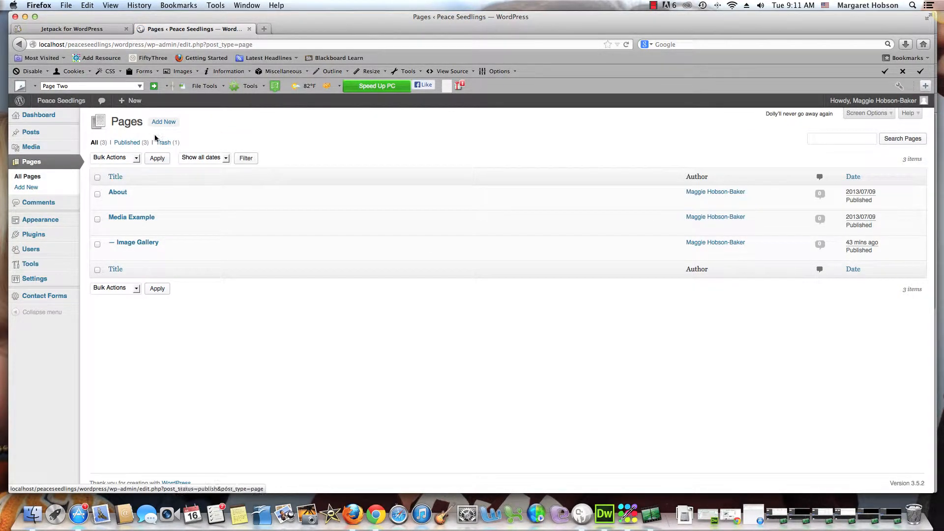
left_click(166, 124)
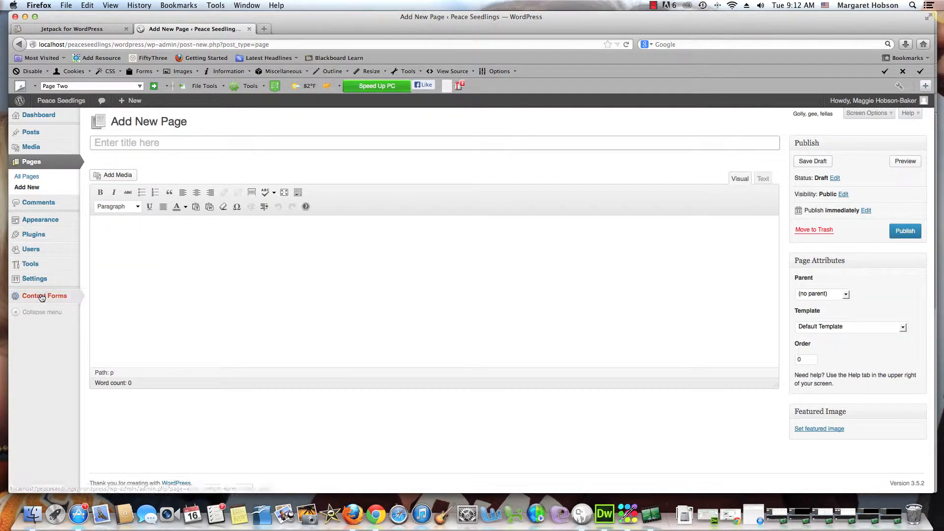
mouse_move(42, 297)
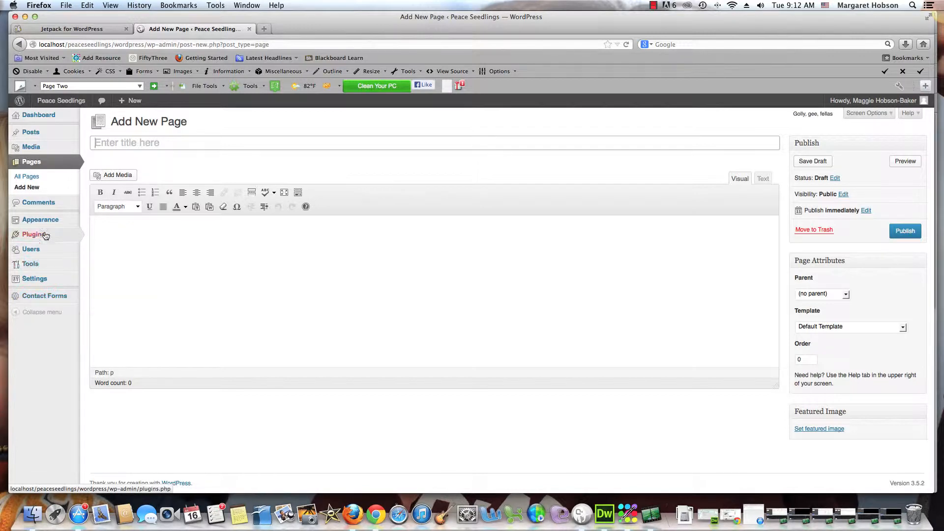
mouse_move(33, 274)
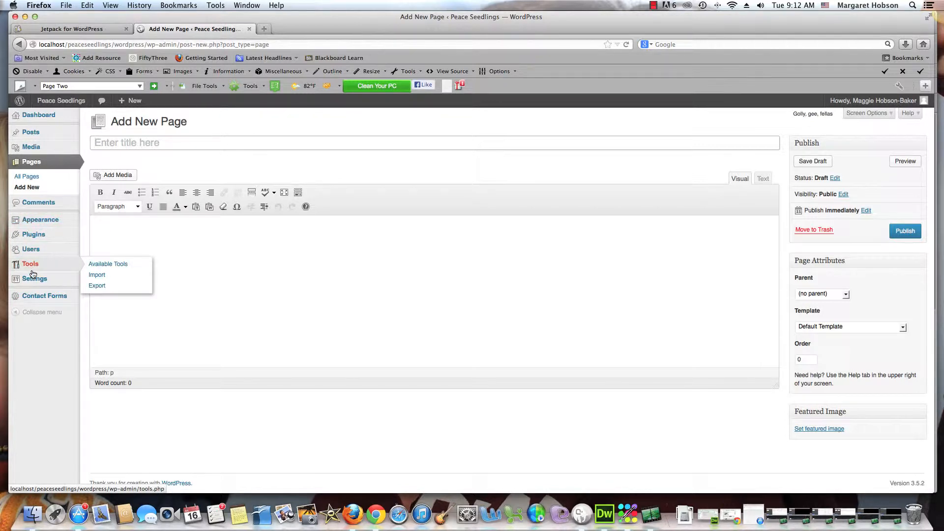
Step: Open the forms list of the Easy Contact Forms plugin and select the Contact form entry
mouse_move(13, 298)
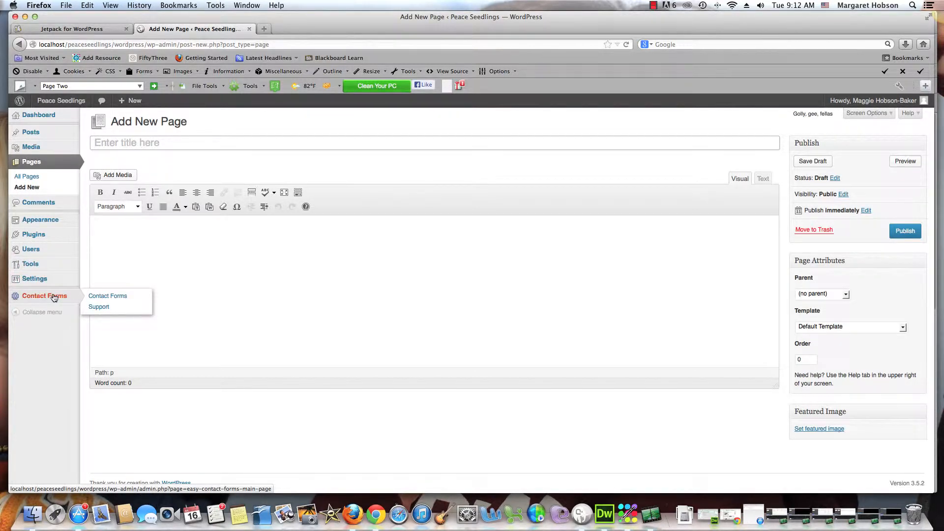
left_click(105, 296)
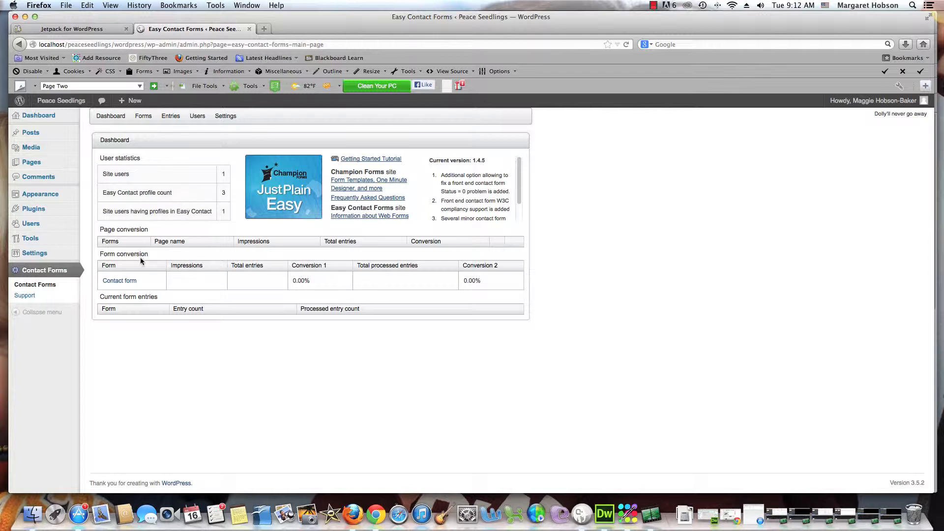
left_click(137, 118)
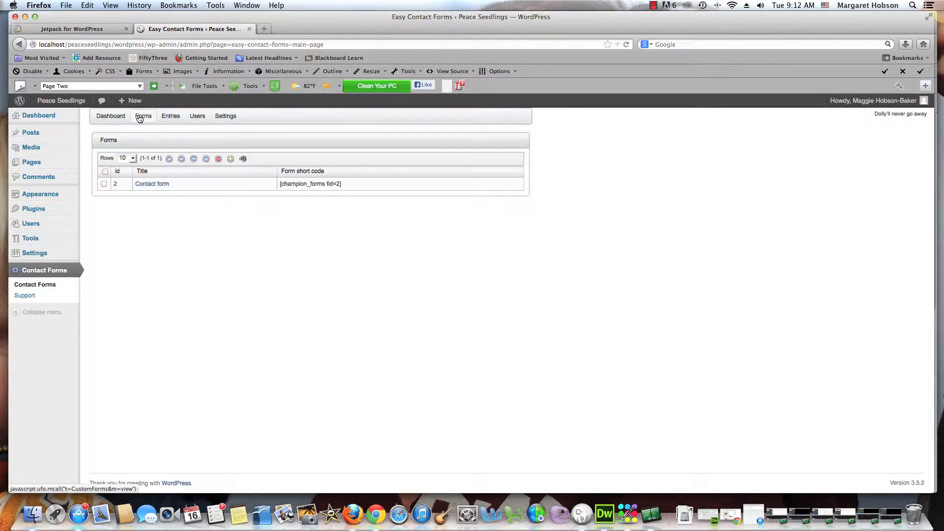
left_click(104, 184)
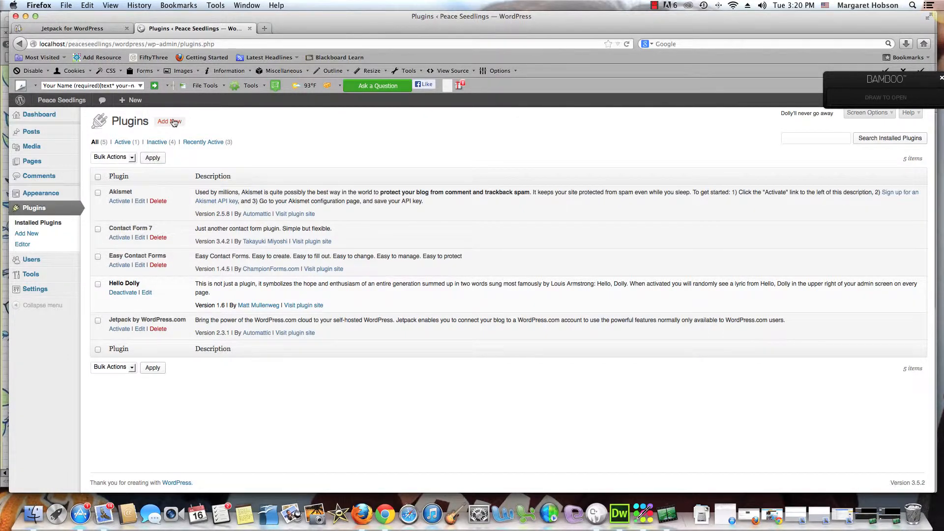
Step: Search for new plugins to install using the keyword "lightbox gallery"
left_click(170, 121)
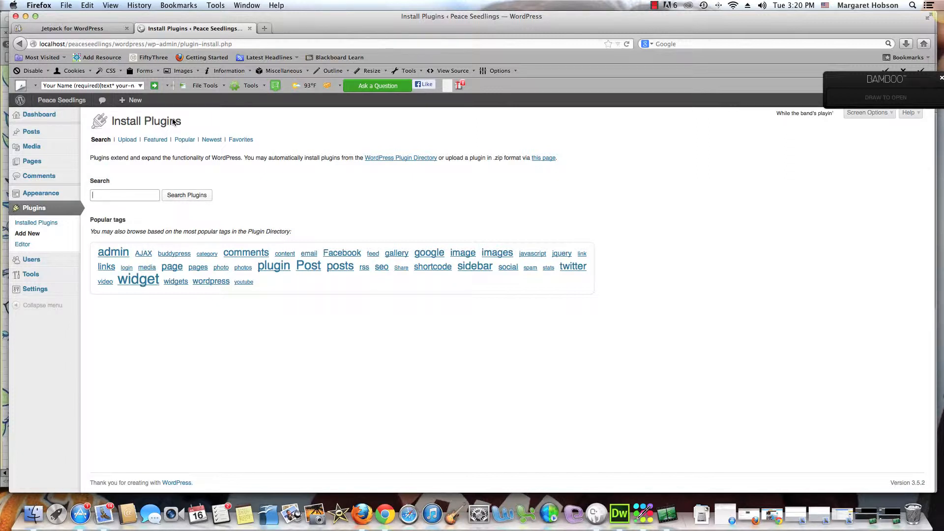
type("Li")
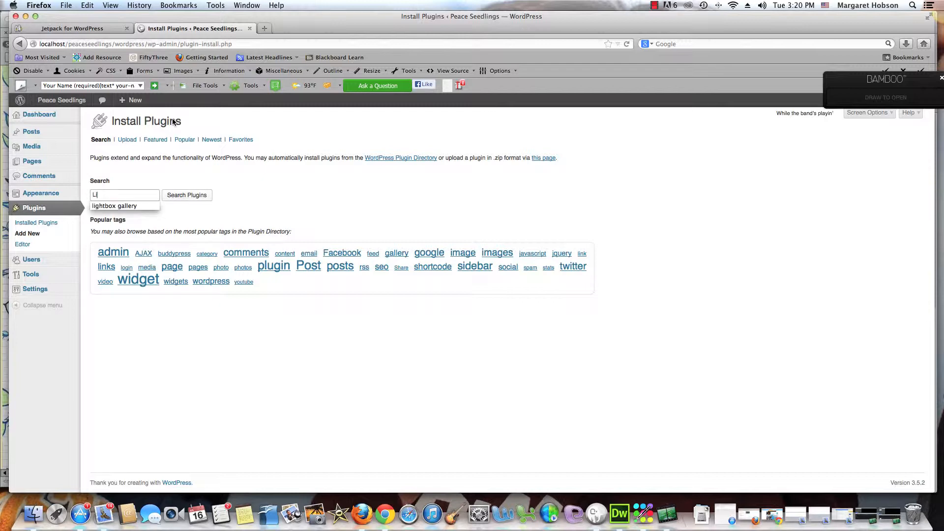
key("Down")
key("Return")
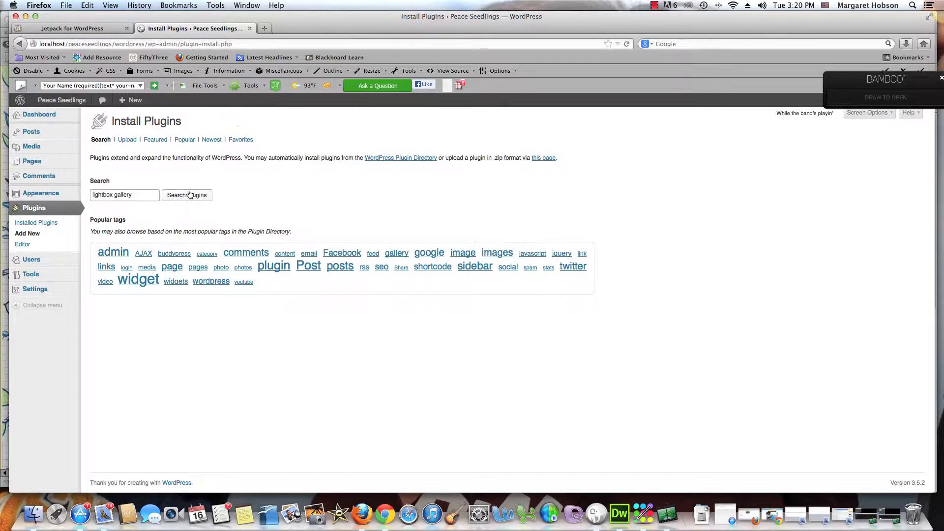
left_click(188, 196)
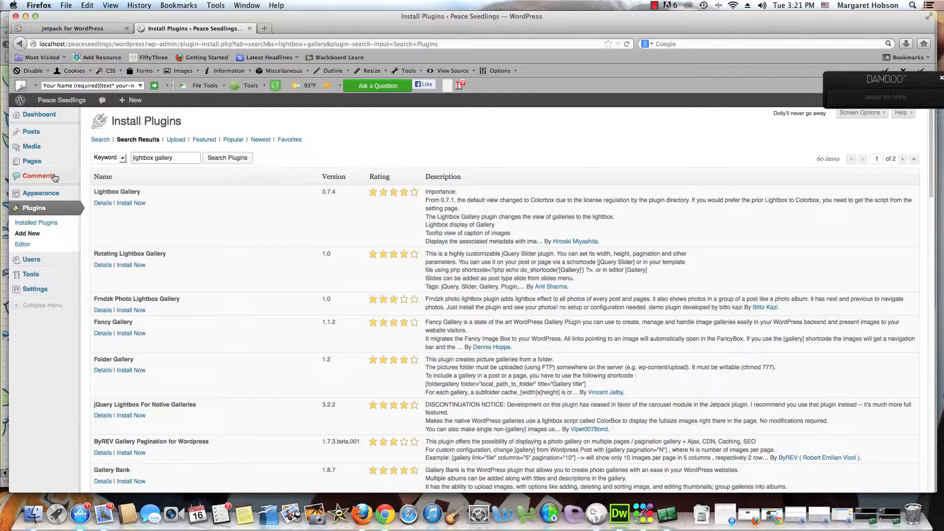
Step: Install the Lightbox Gallery plugin and activate it
left_click(130, 203)
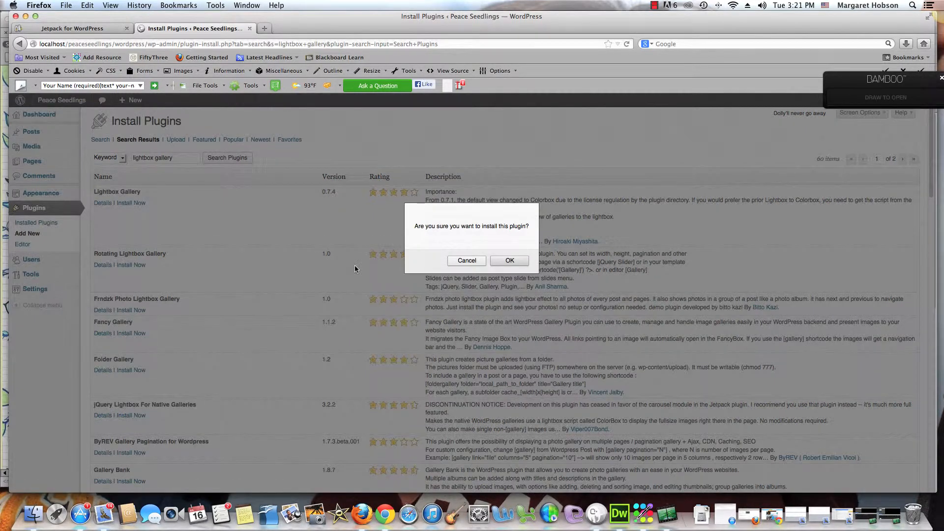
left_click(510, 261)
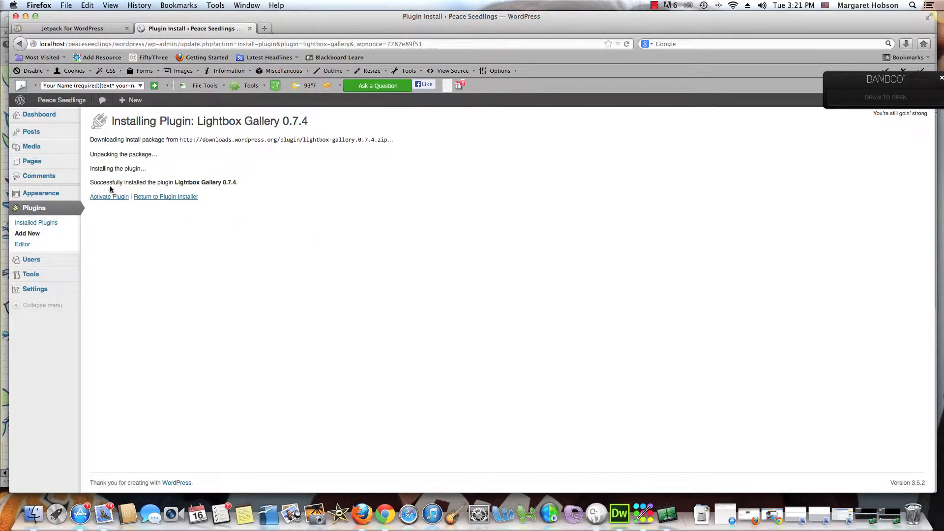
left_click(109, 196)
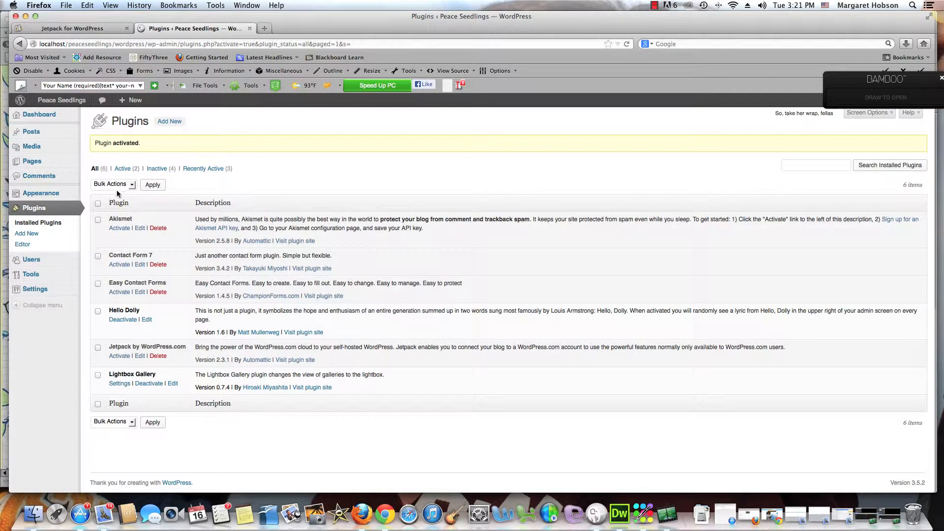
Step: Search for more plugins to install with the keyword "gallery", and refine the search to "lightbox gallery"
left_click(165, 123)
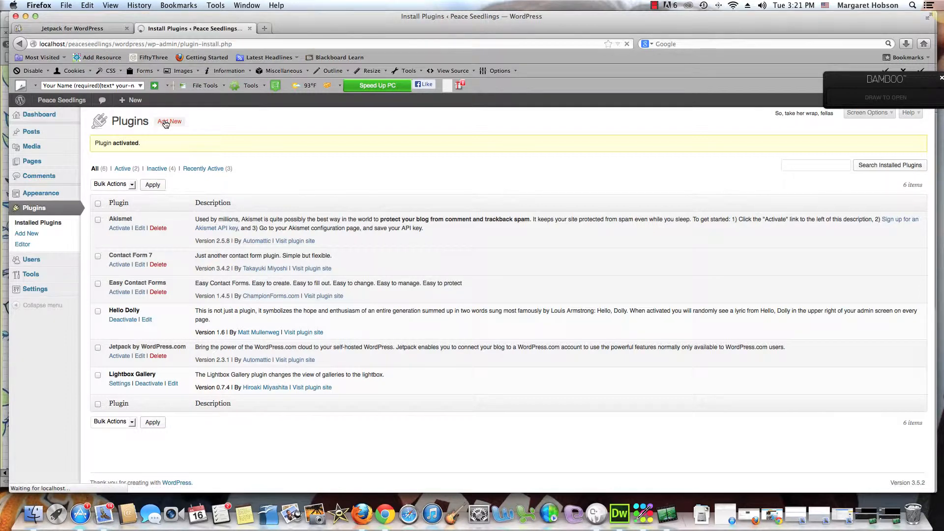
type("g")
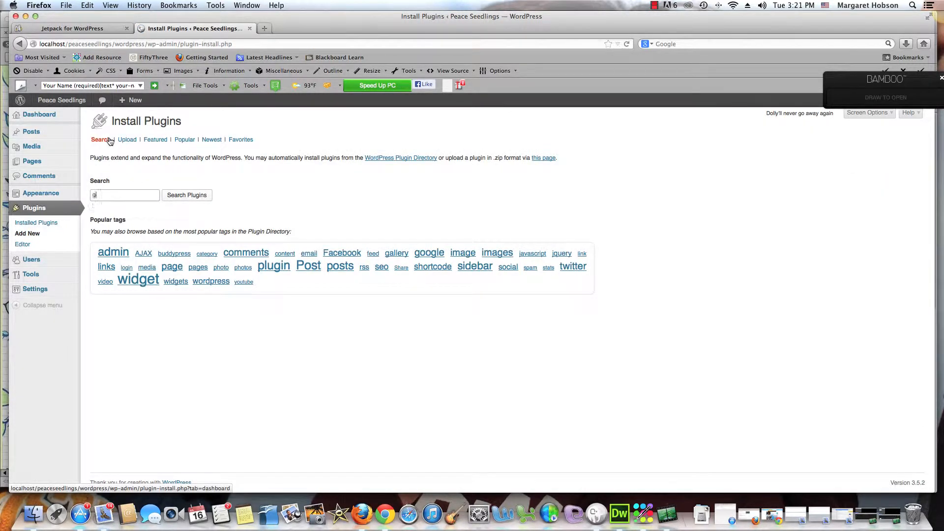
type("allery")
key("Return")
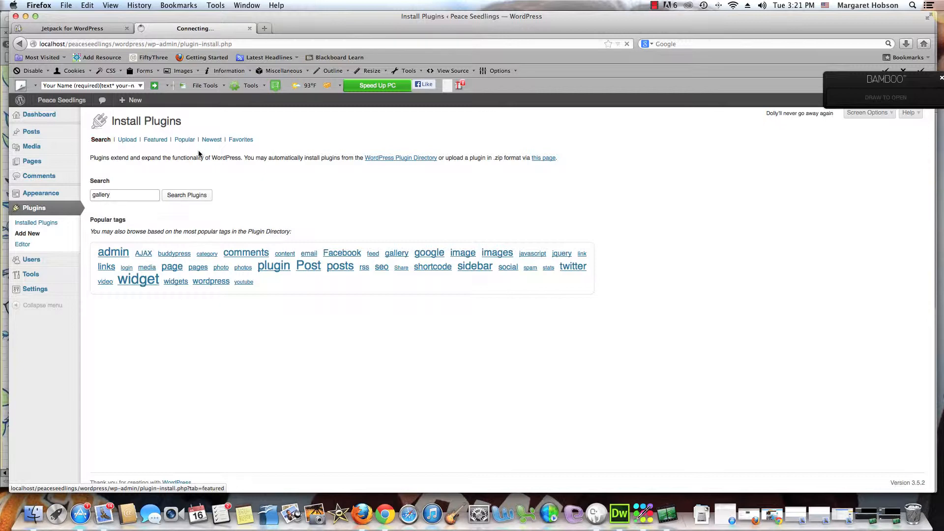
left_click(177, 196)
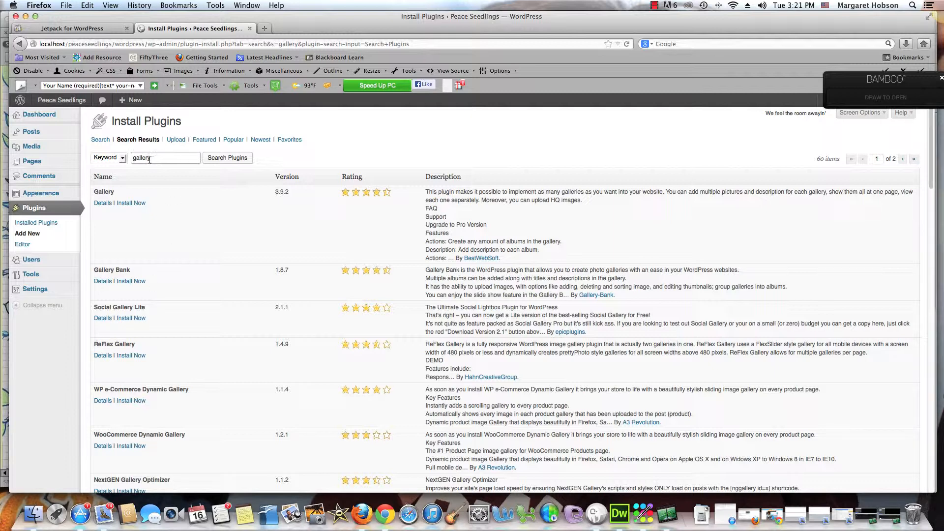
type("lightbox")
key("Return")
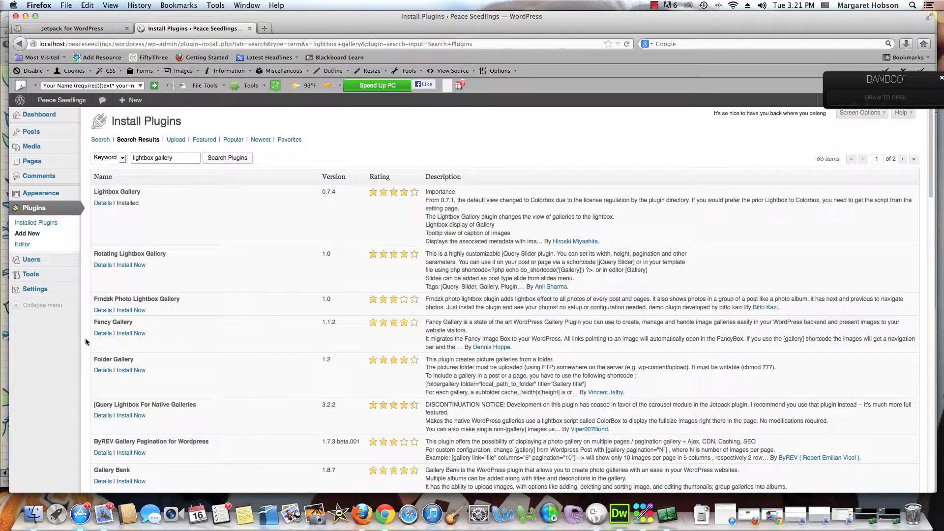
Step: Install and activate the Fancy Gallery plugin, and activate the Contact Form 7 plugin as well
left_click(126, 336)
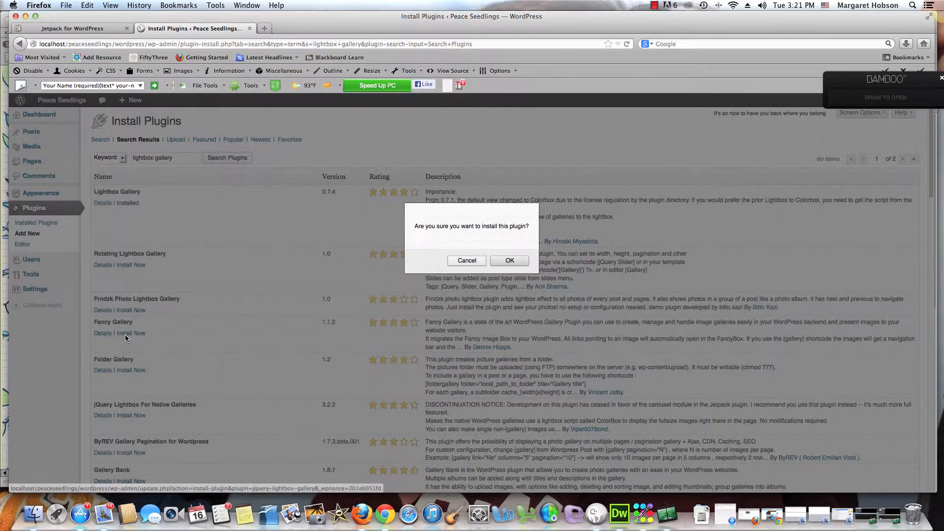
left_click(510, 261)
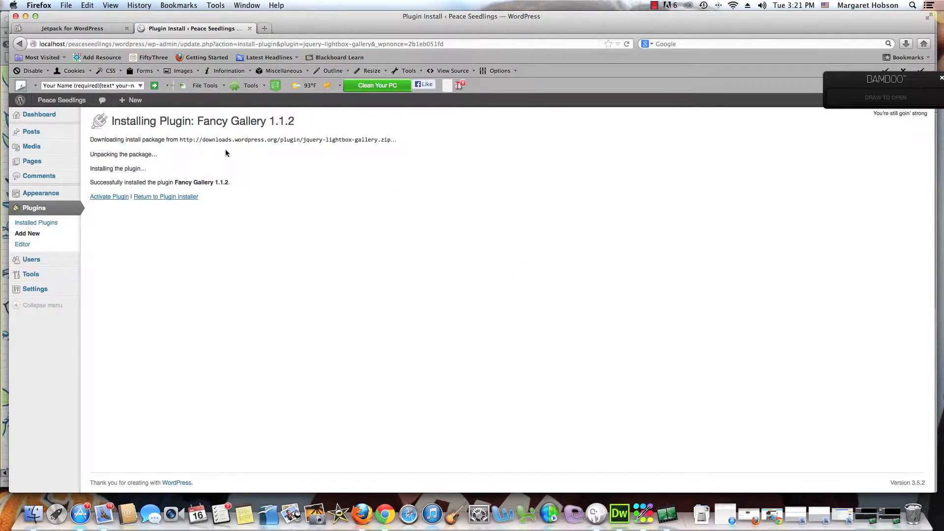
left_click(109, 198)
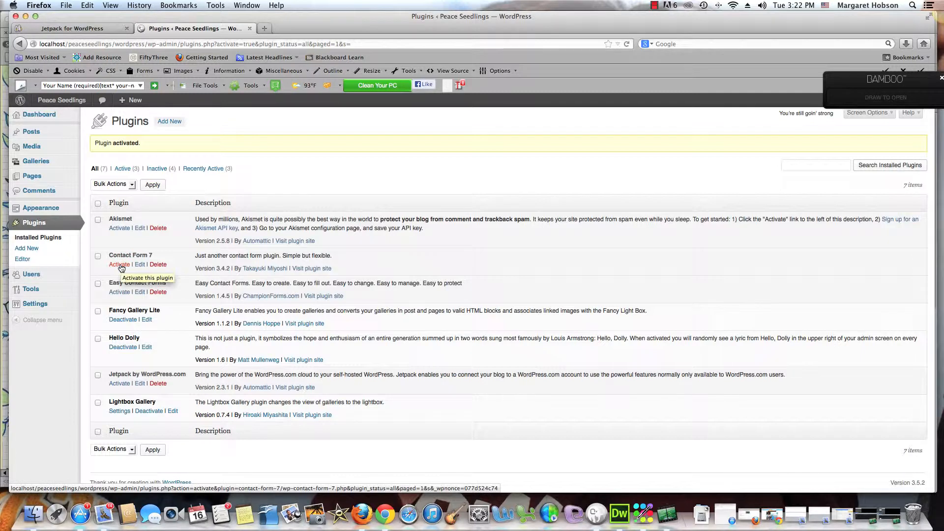
left_click(119, 264)
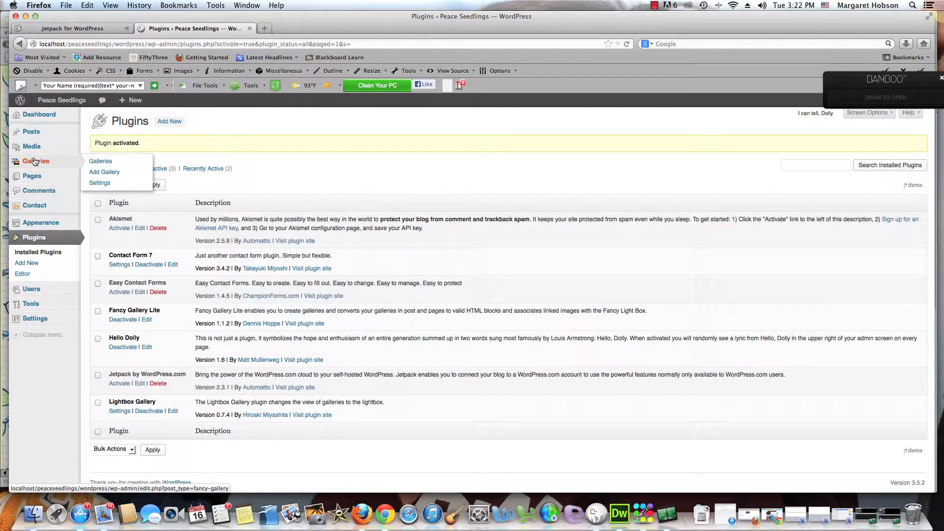
Step: Add a new gallery with the Fancy Gallery plugin and title it "Gallery 1"
left_click(35, 161)
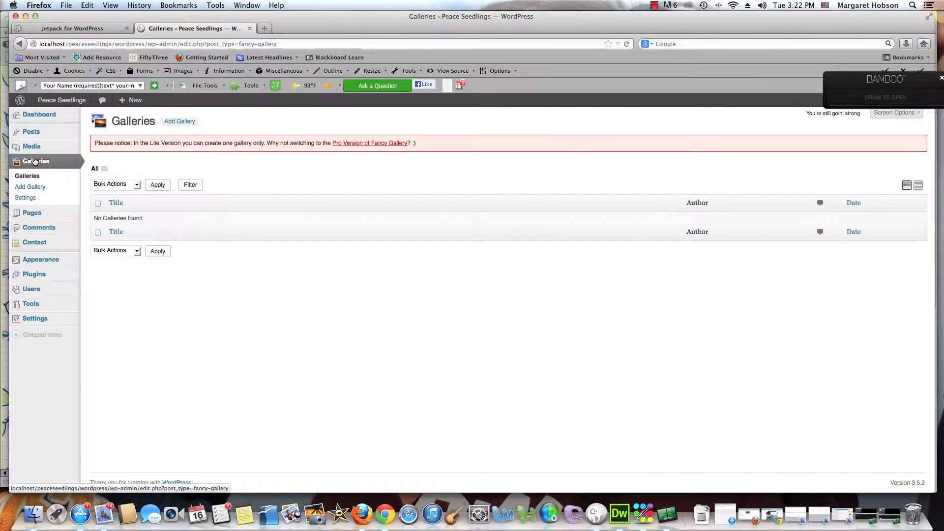
left_click(34, 161)
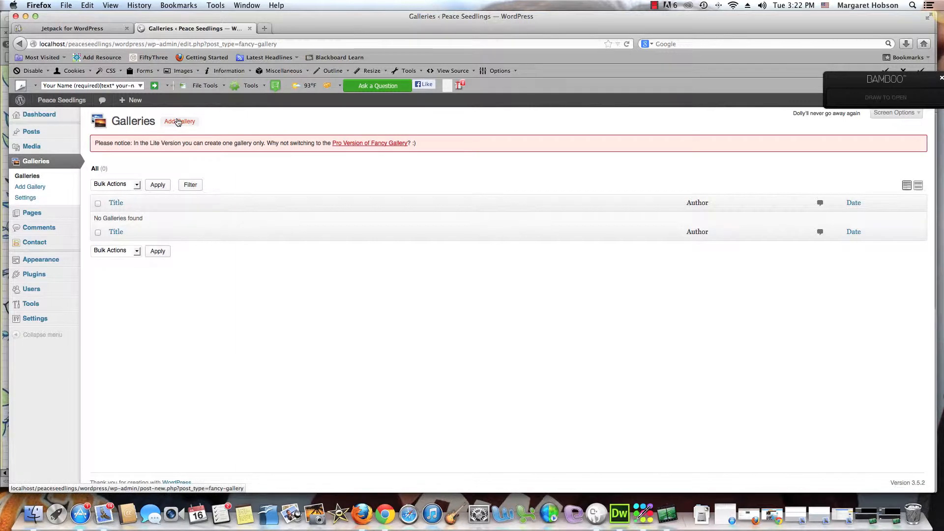
left_click(179, 121)
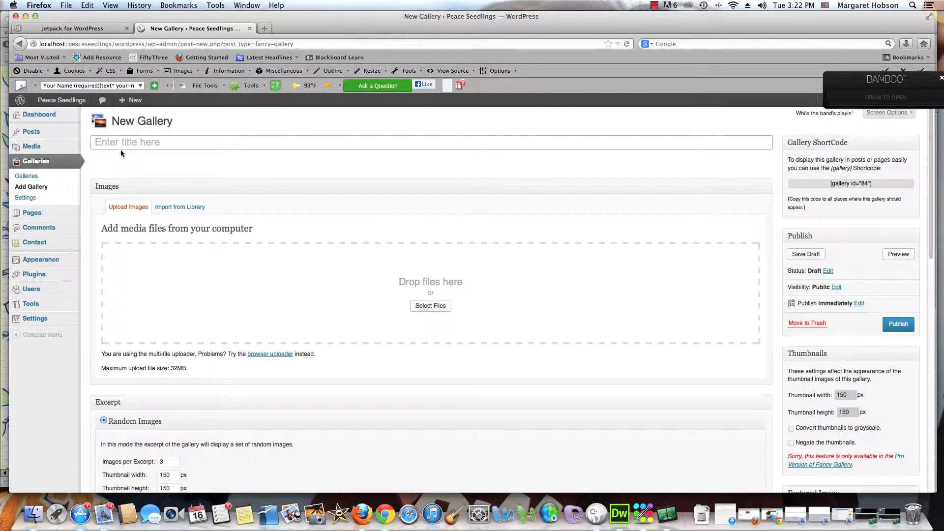
type("Gallery")
Step: Upload painting4.jpg through painting7.jpg from the painting_gallery folder to the new gallery
left_click(430, 305)
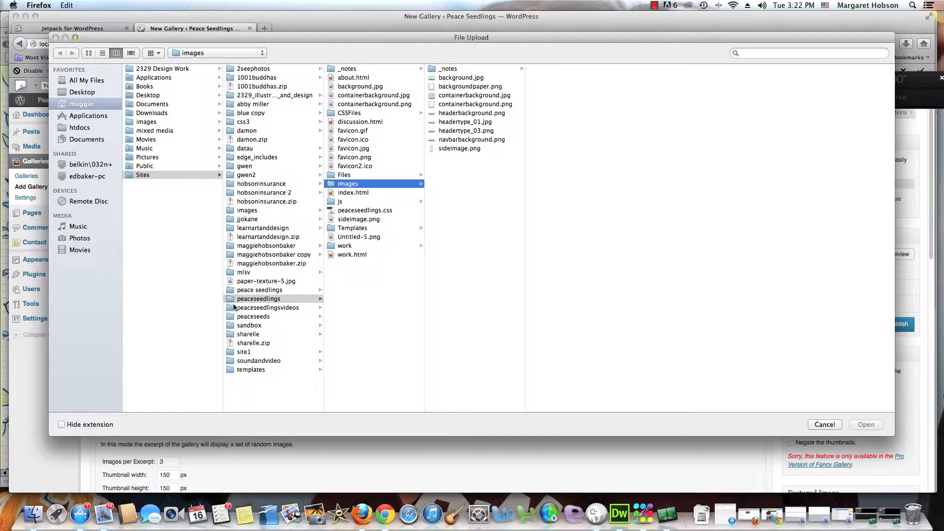
left_click(245, 247)
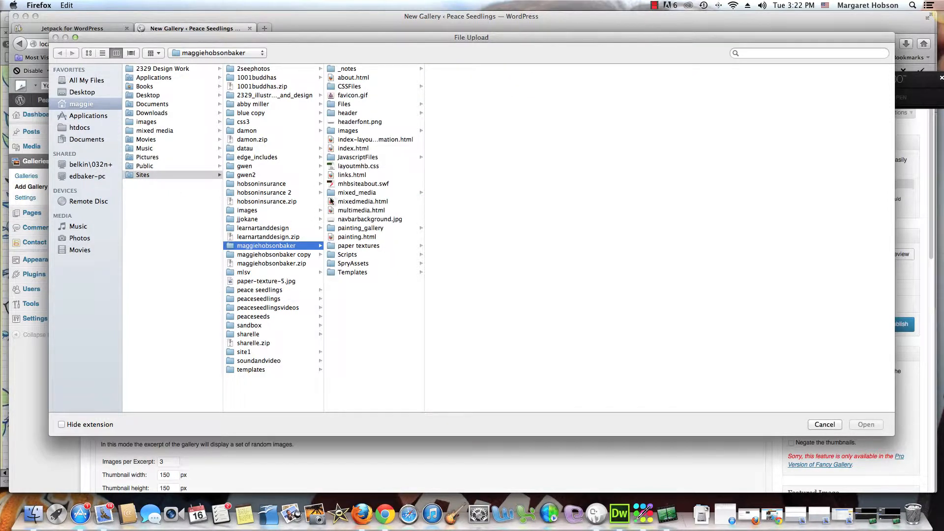
left_click(337, 193)
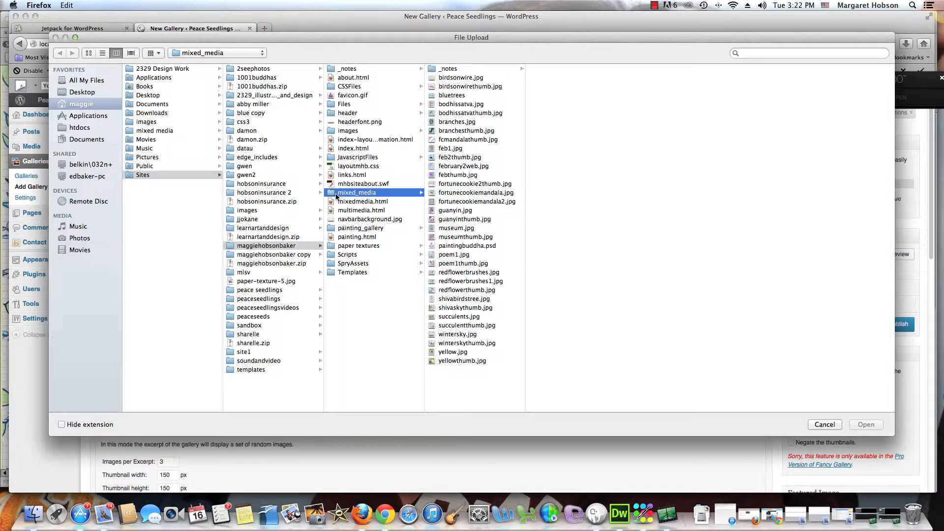
left_click(335, 228)
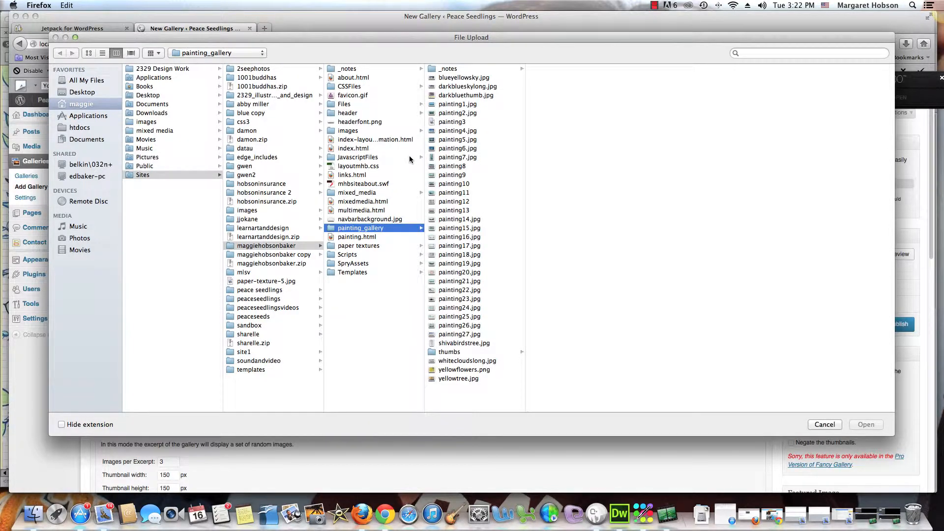
left_click(446, 132)
left_click(447, 140, "shift")
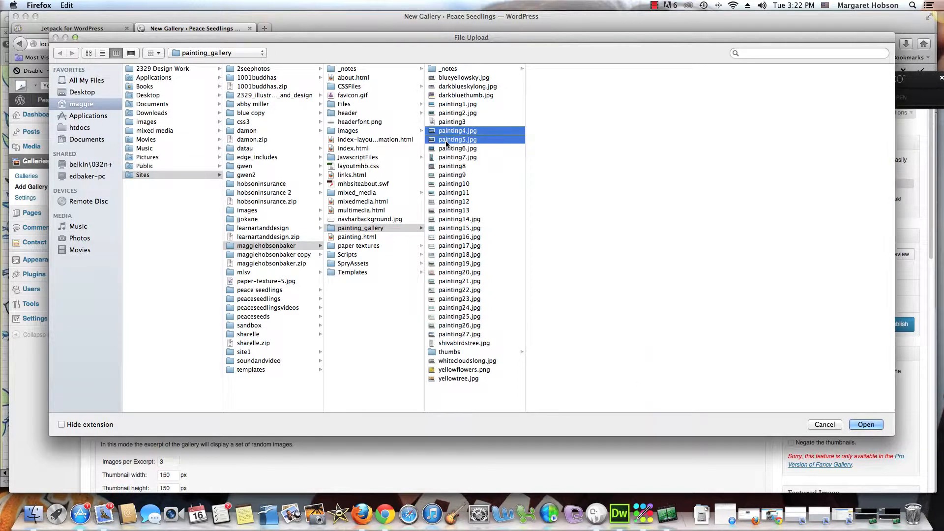
left_click(446, 148, "shift")
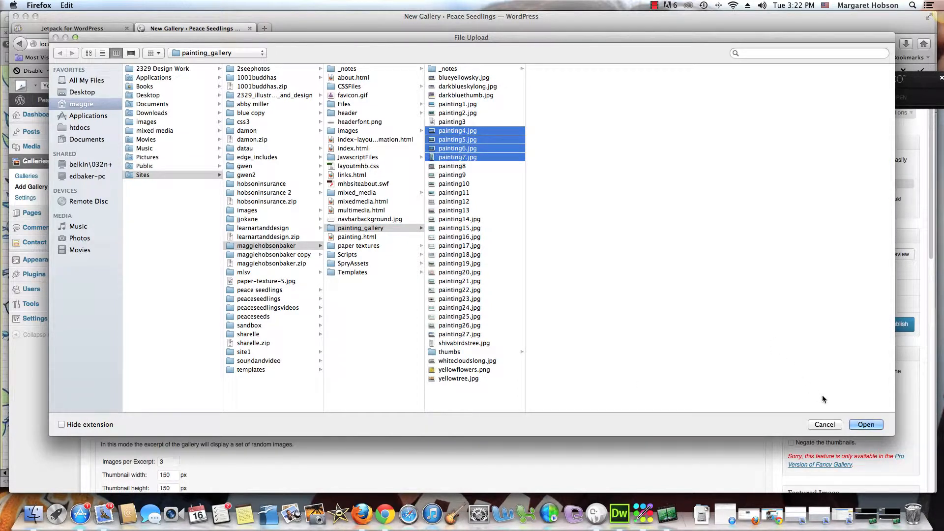
left_click(864, 427)
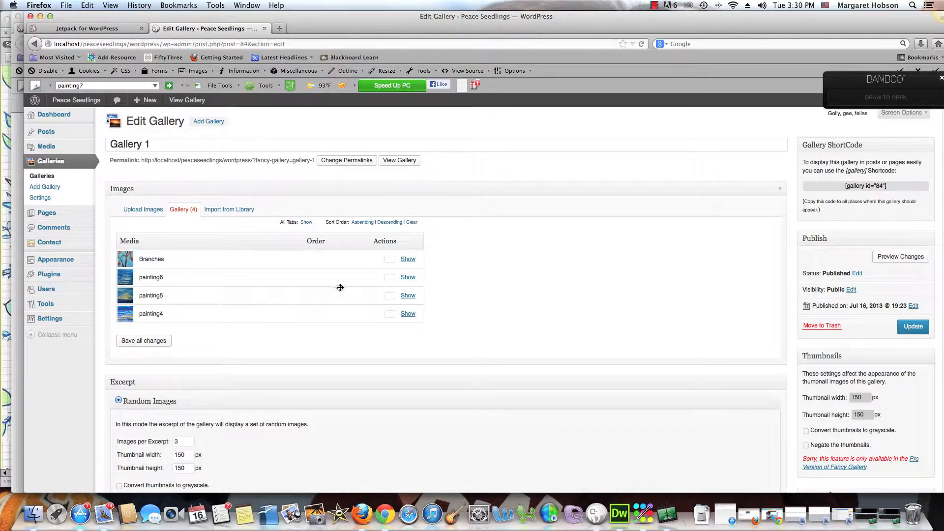
Step: Give the painting6 image the title "Earth and Sky", alternative text "Acrylic on Canvas" and caption "Earth and Sky, Acrylic on Canvas"
left_click_drag(724, 23, 690, 22)
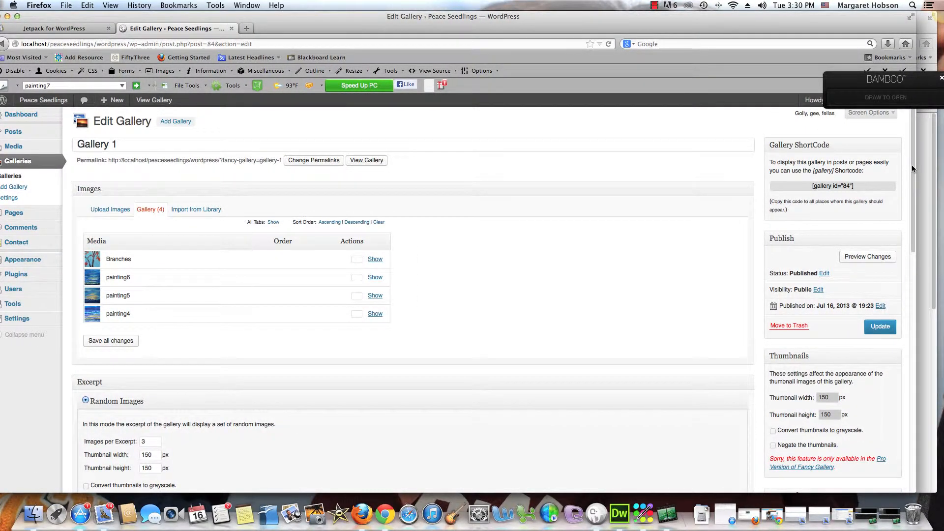
left_click_drag(912, 164, 888, 130)
left_click(375, 278)
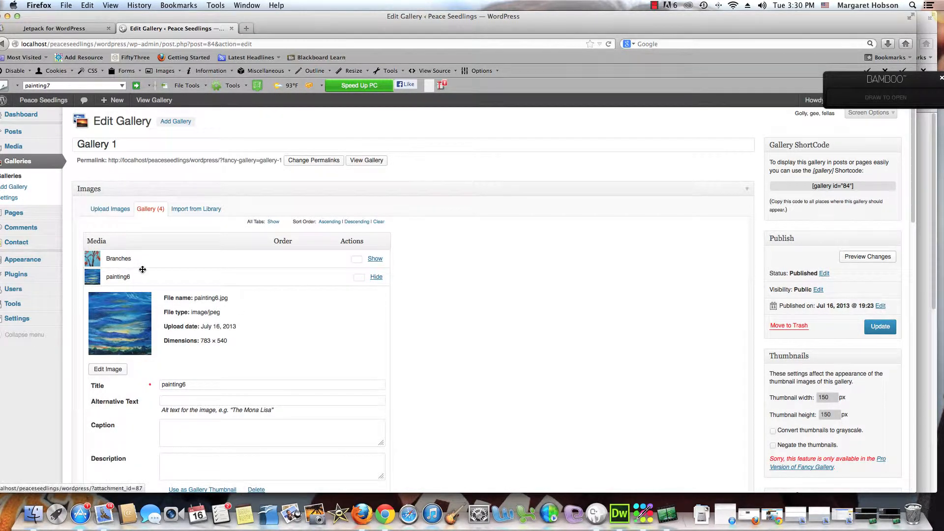
double_click(192, 383)
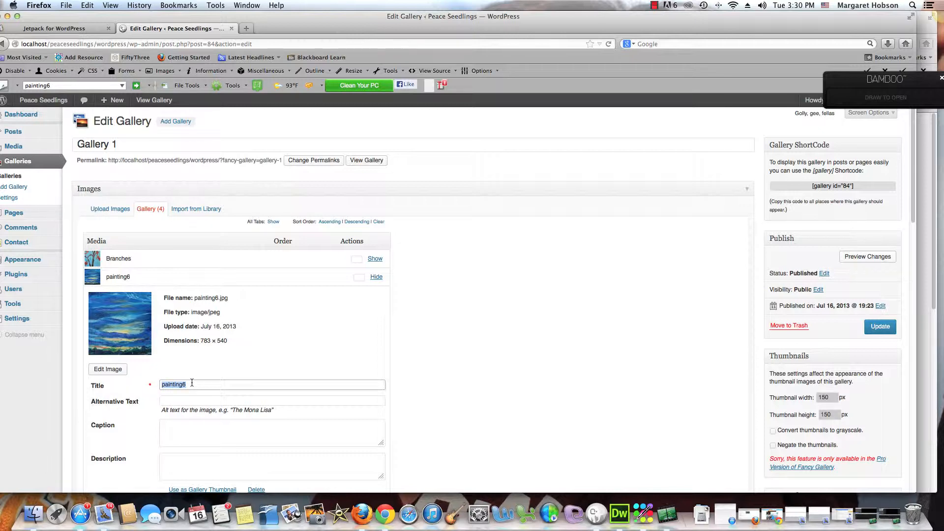
type("Earth and Sky")
left_click(167, 397)
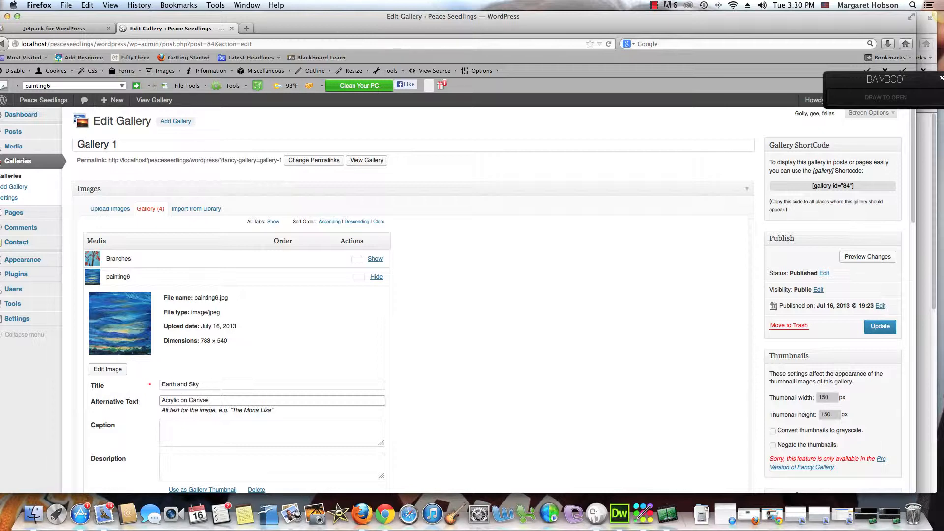
left_click(165, 446)
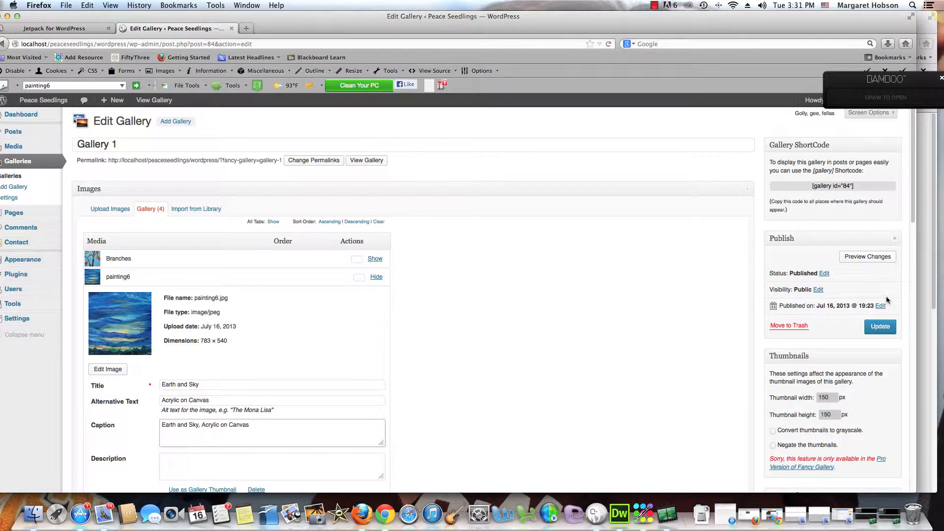
Step: Save all changes to the gallery's images and update the published gallery
scroll(912, 231, "down", 5)
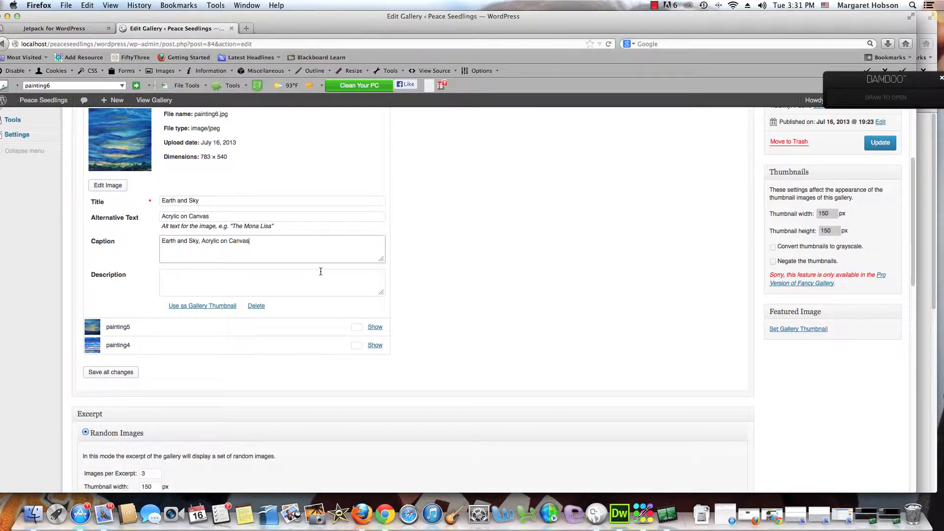
left_click(102, 374)
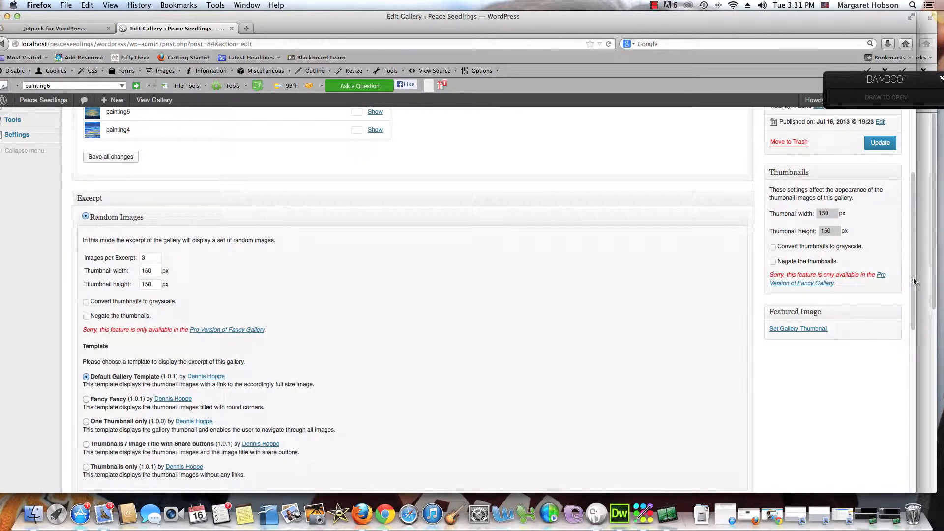
left_click_drag(911, 276, 911, 229)
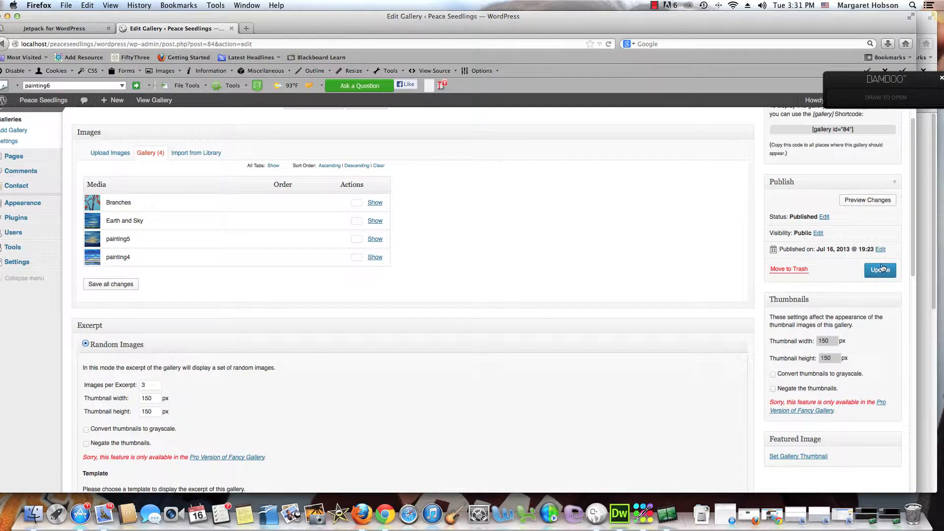
left_click(881, 269)
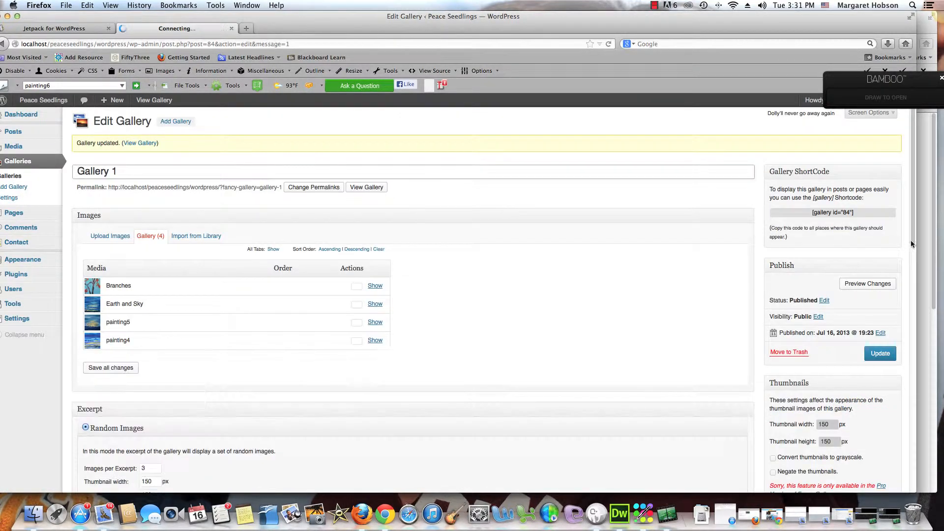
Step: View the published Gallery 1 page and browse between painting4 and painting5 in the lightbox, closing it when finished
left_click(136, 142)
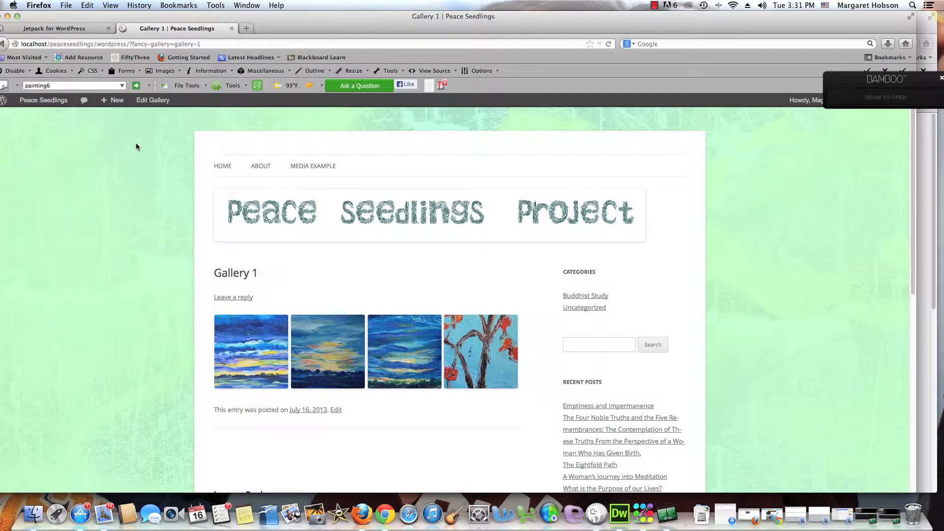
left_click(240, 356)
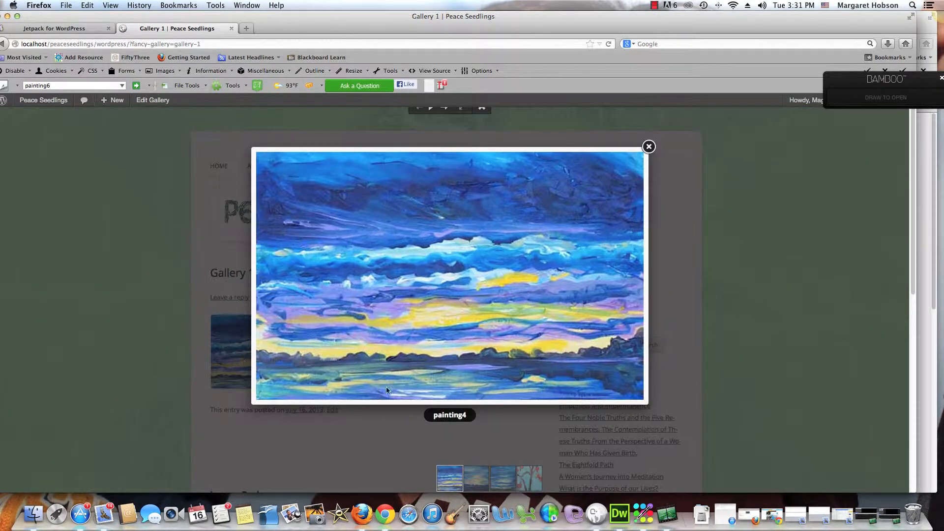
left_click(628, 275)
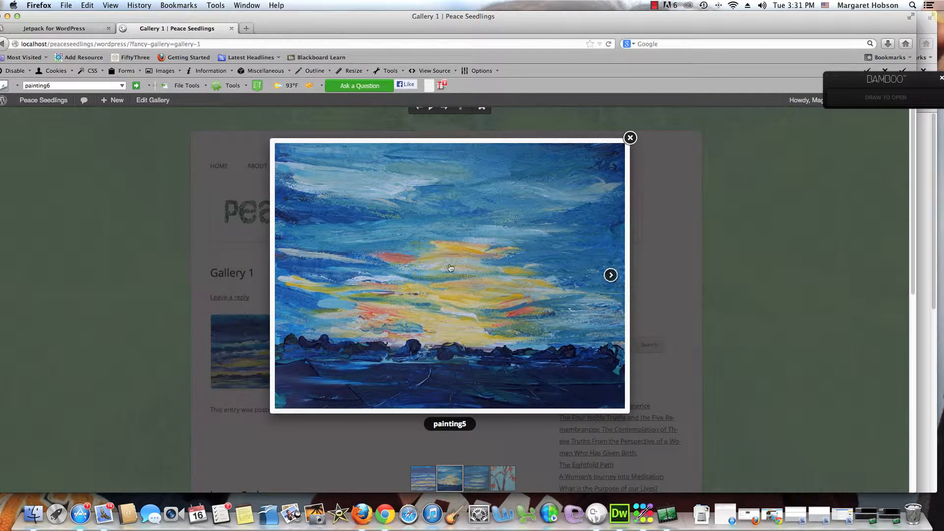
left_click(289, 274)
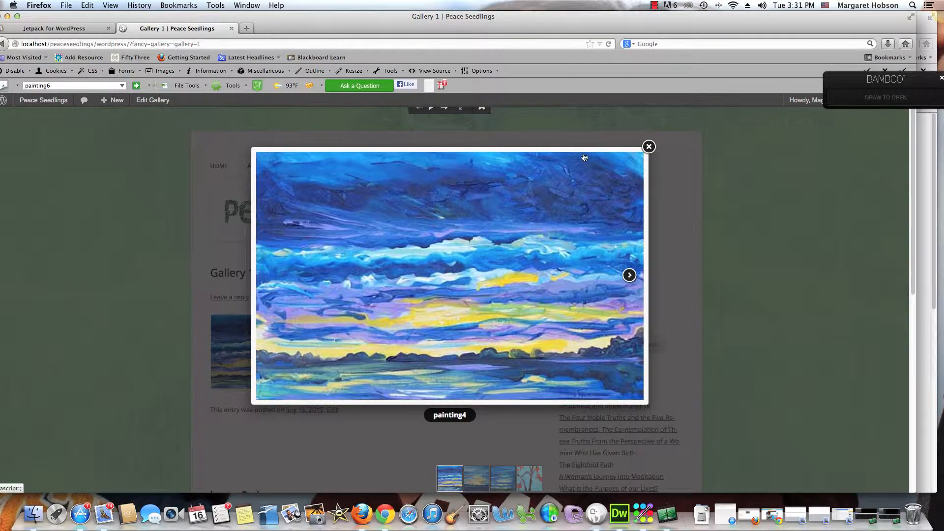
left_click(649, 146)
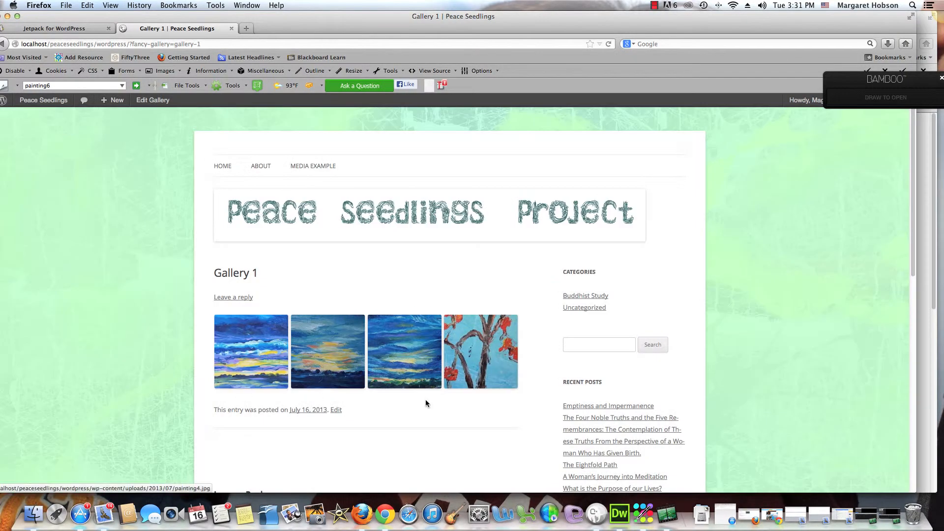
Step: Check the Branches and Earth and Sky images in the gallery's lightbox, closing the enlarged view when finished
left_click(478, 347)
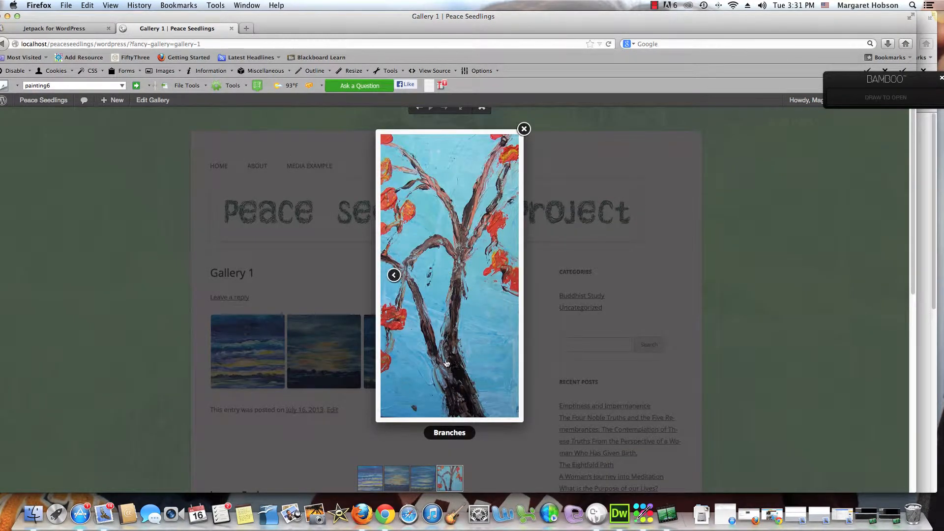
left_click(523, 129)
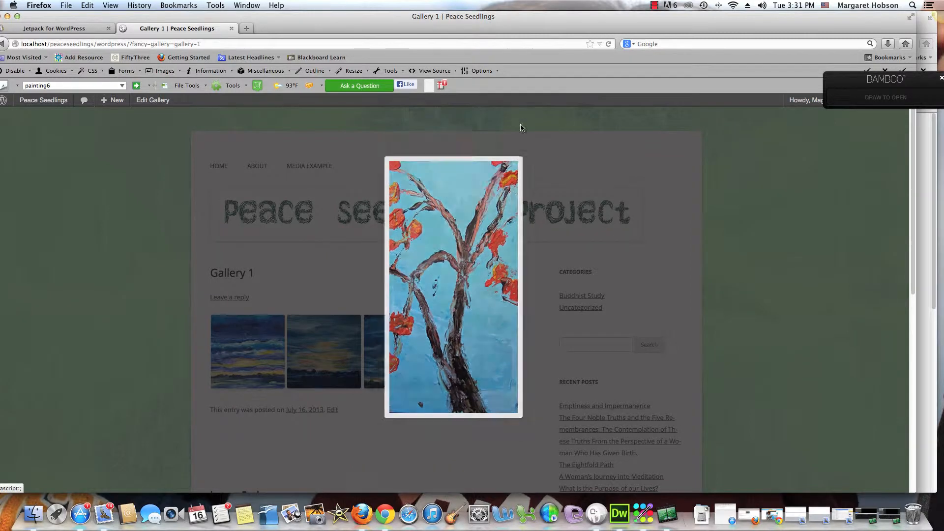
left_click(407, 375)
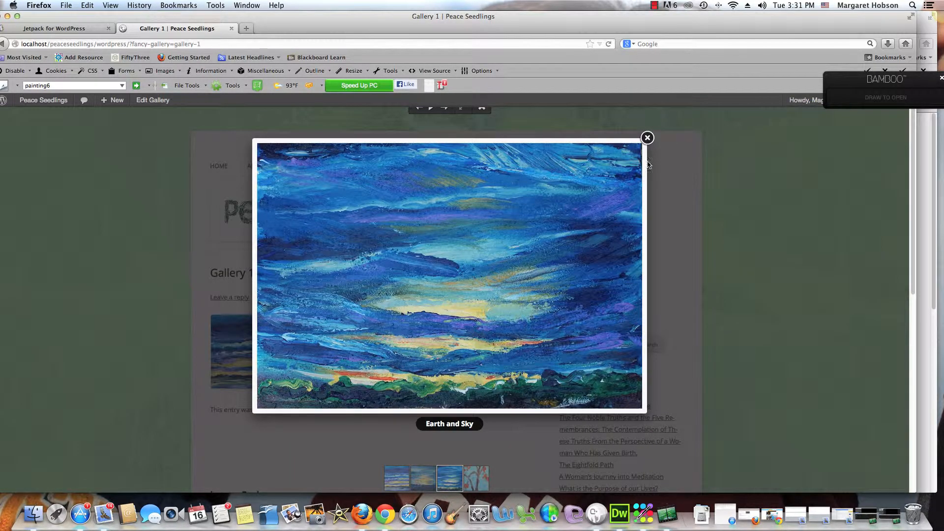
left_click(629, 275)
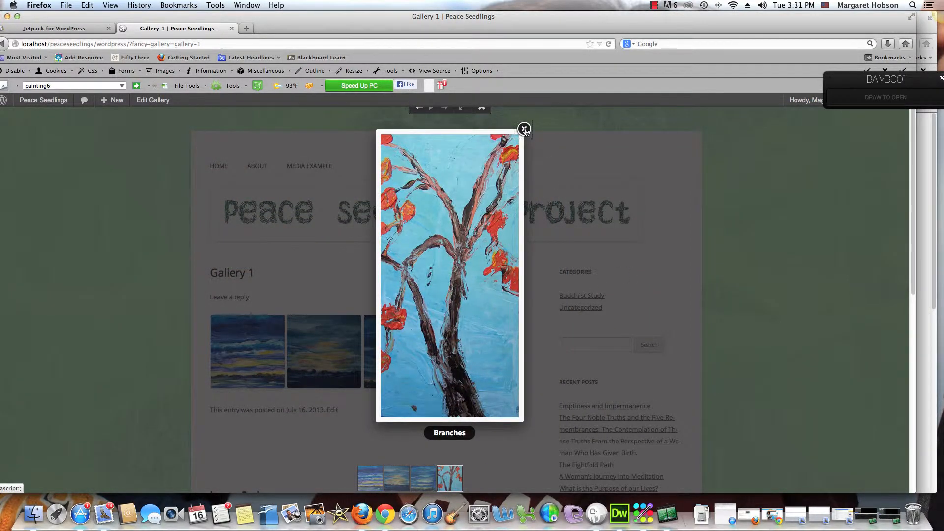
left_click(524, 129)
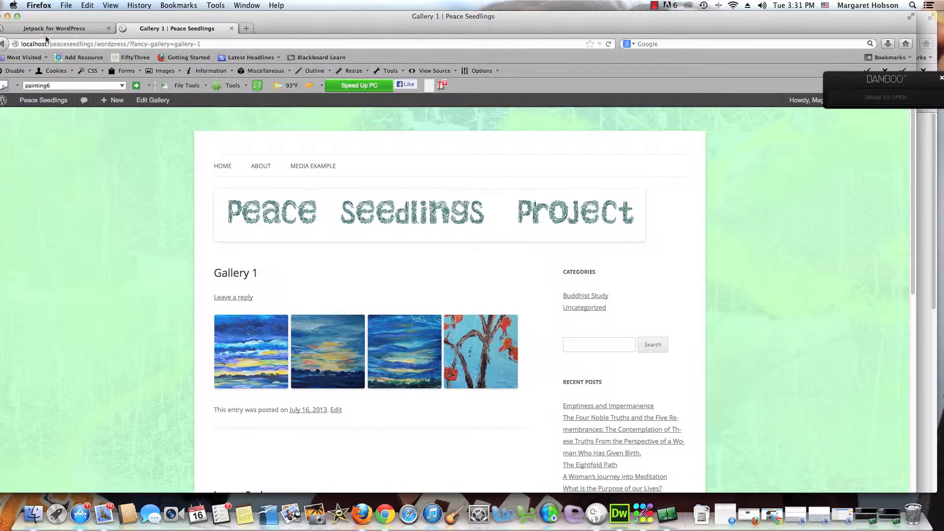
Step: Move the browser window fully into view and return from the gallery page to the site's admin Dashboard
left_click_drag(50, 17, 72, 6)
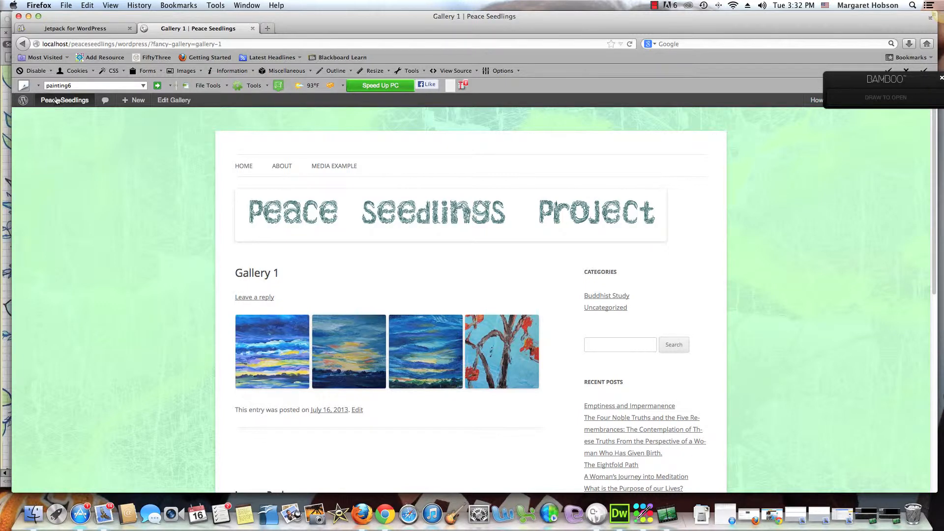
mouse_move(64, 100)
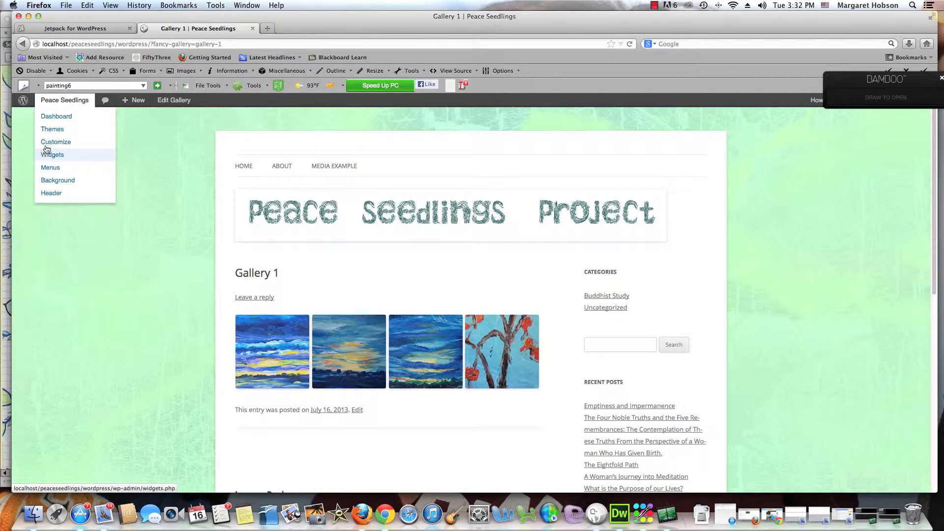
left_click(52, 116)
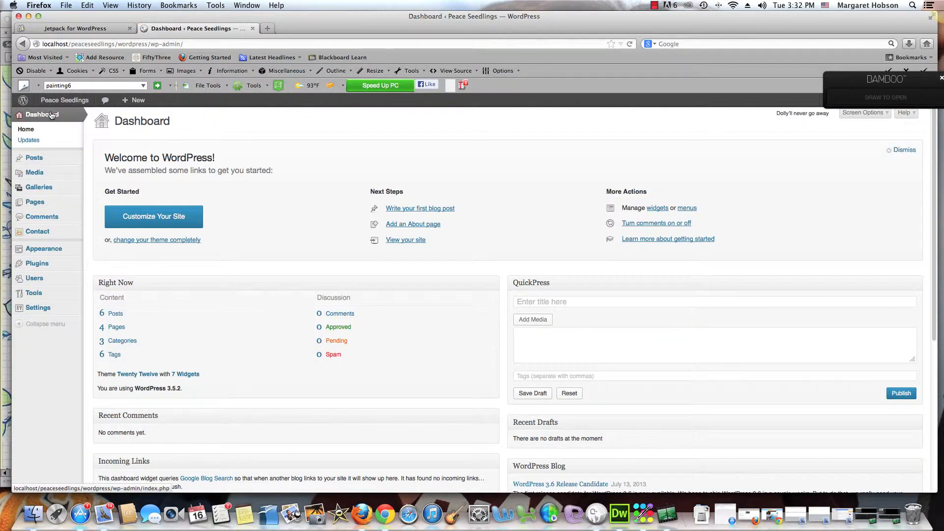